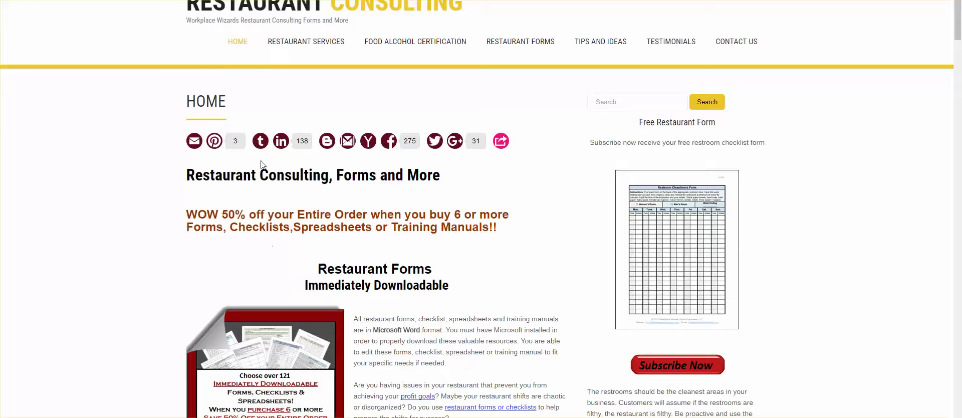
Reload the Workplace Wizards site after the connection error and open its Restaurant Forms page
click(292, 47)
click(355, 213)
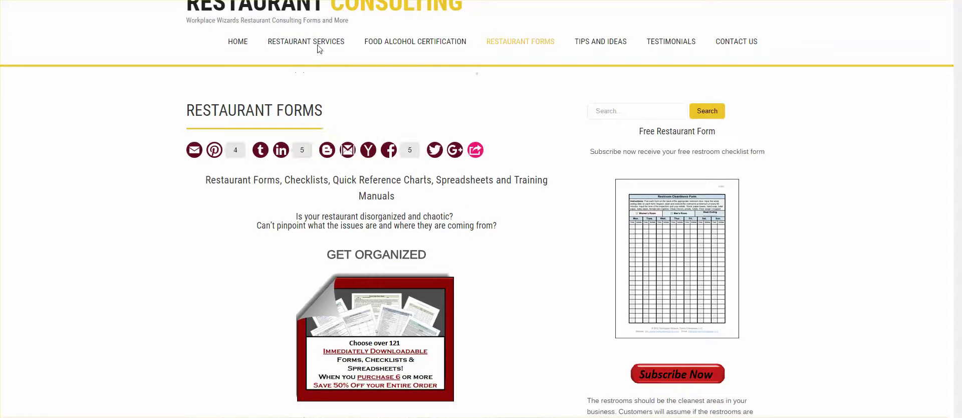
mouse_move(326, 48)
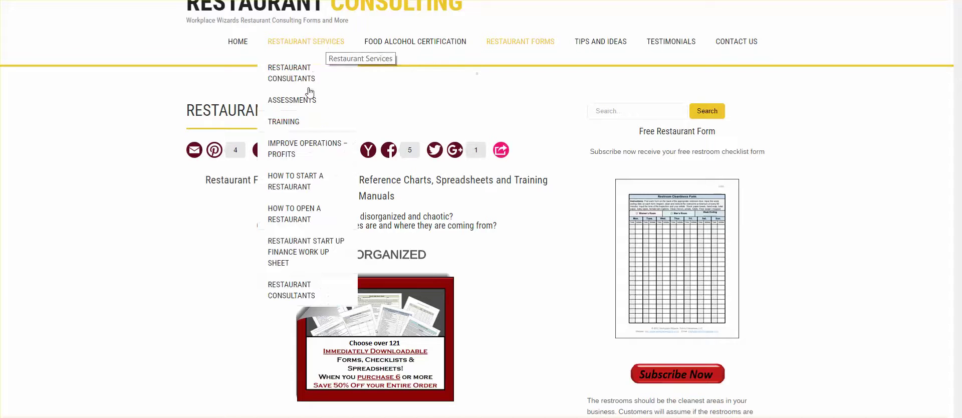
mouse_move(306, 297)
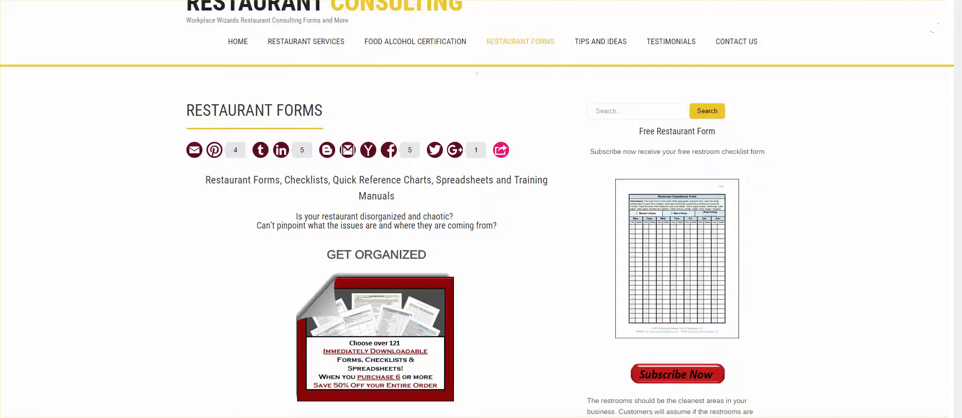
Go back to the Workplace Wizards home page and scroll through the restaurant form categories
scroll(481, 208, down, 15)
scroll(481, 208, up, 8)
mouse_move(388, 346)
click(239, 43)
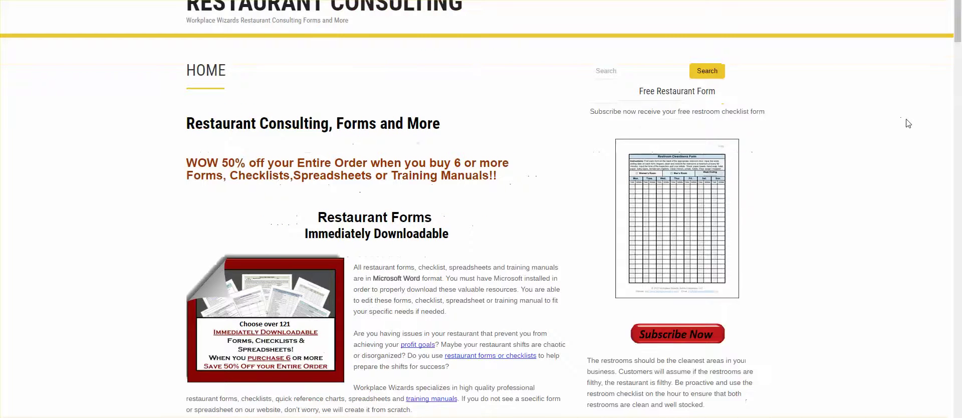
scroll(945, 95, down, 12)
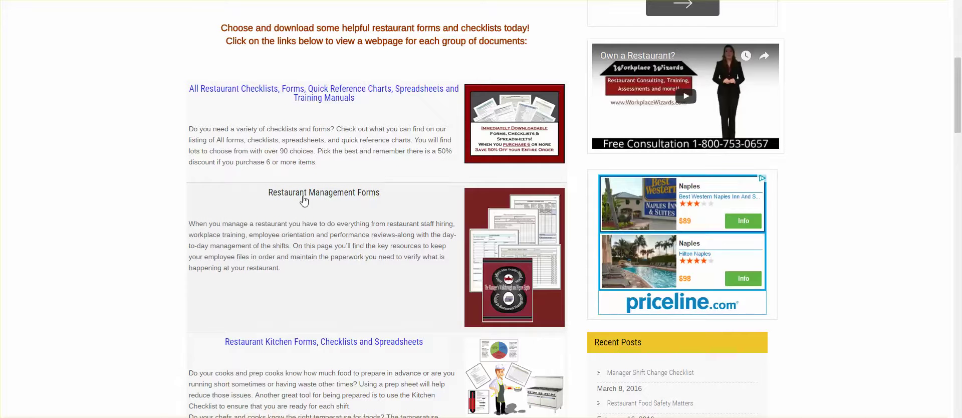
drag(951, 125, 959, 56)
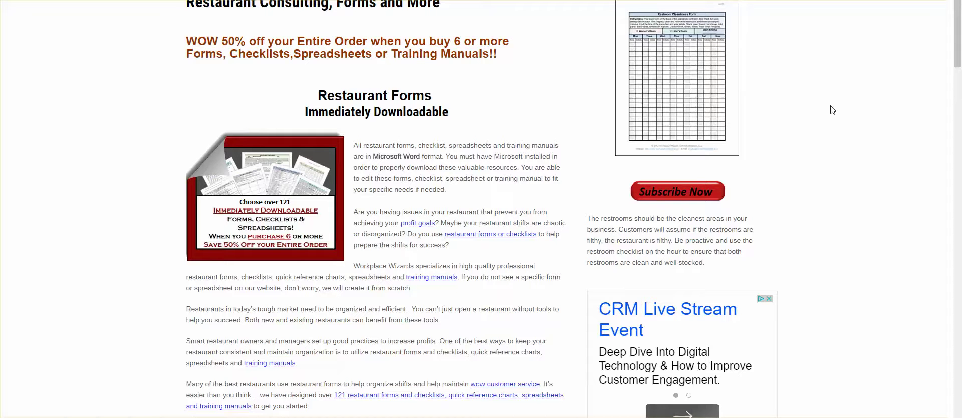
Scroll to the top of the FILMS Home Page to see its worksheet links
scroll(456, 390, up, 3)
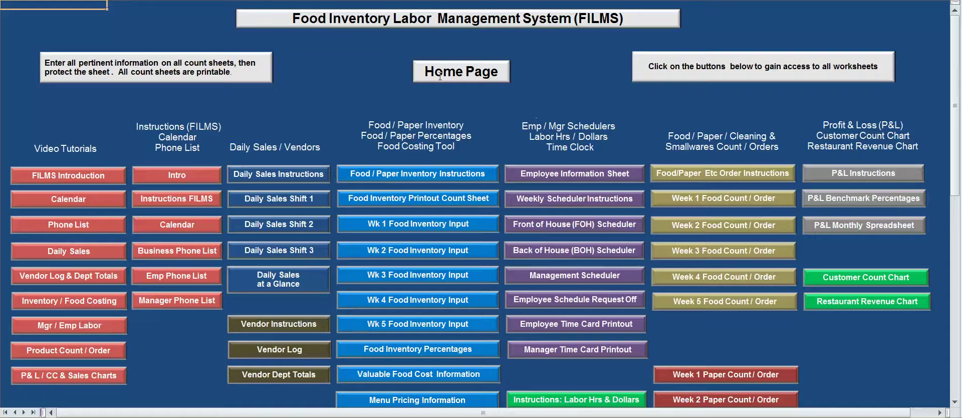
click(420, 178)
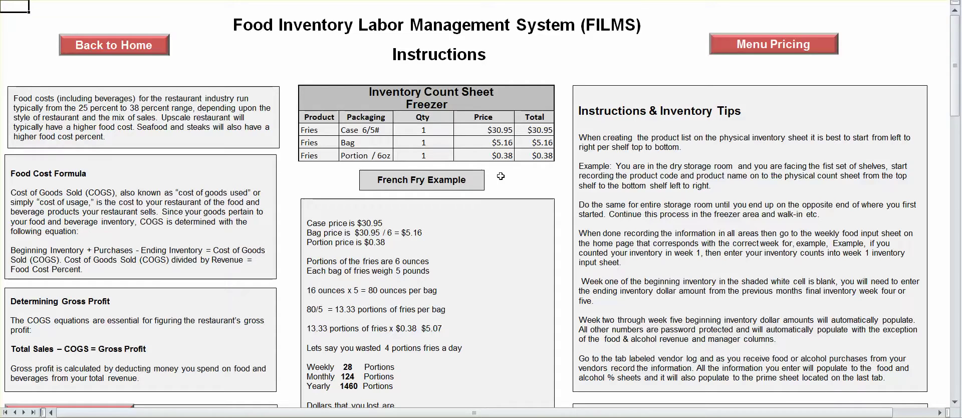
drag(957, 37, 943, 247)
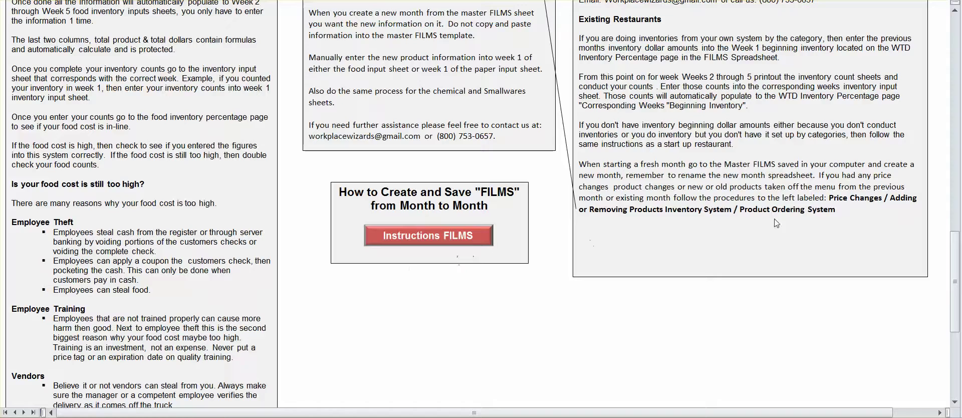
drag(957, 256, 957, 20)
click(148, 50)
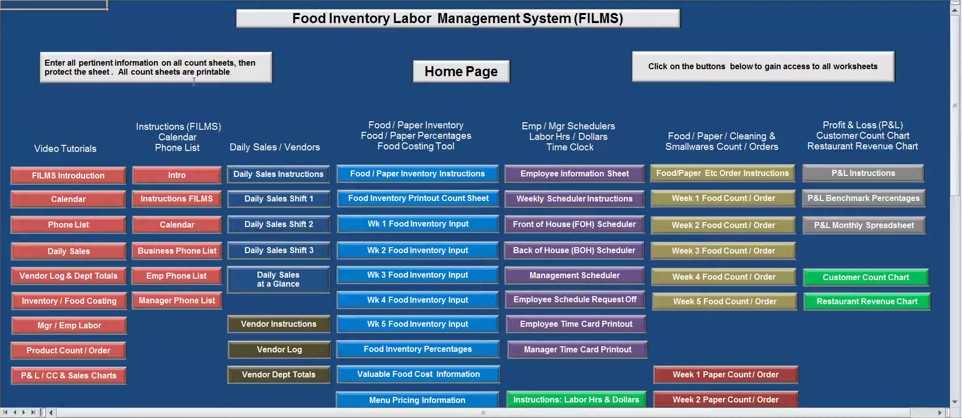
click(437, 200)
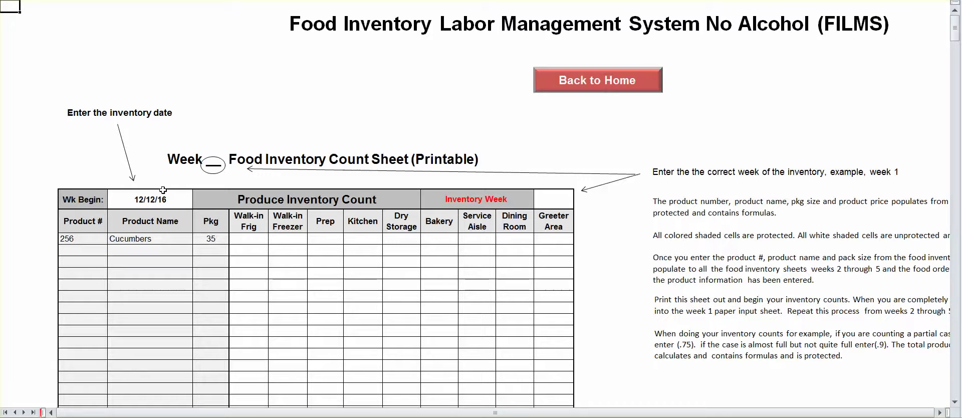
key(Tab)
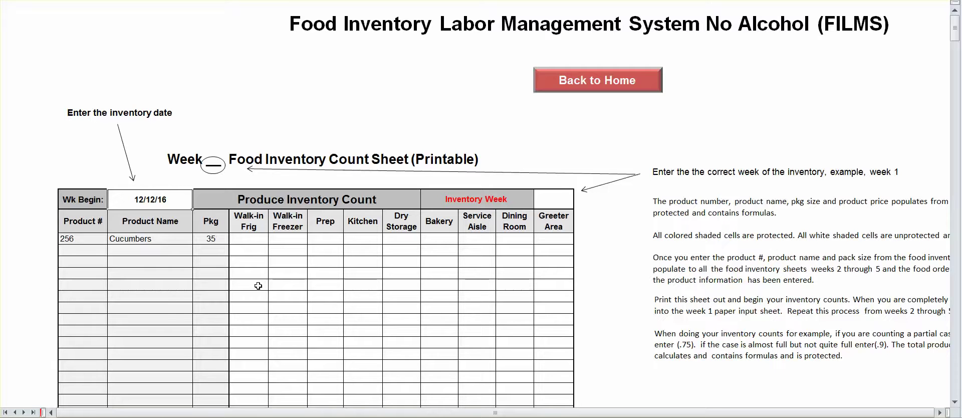
click(304, 200)
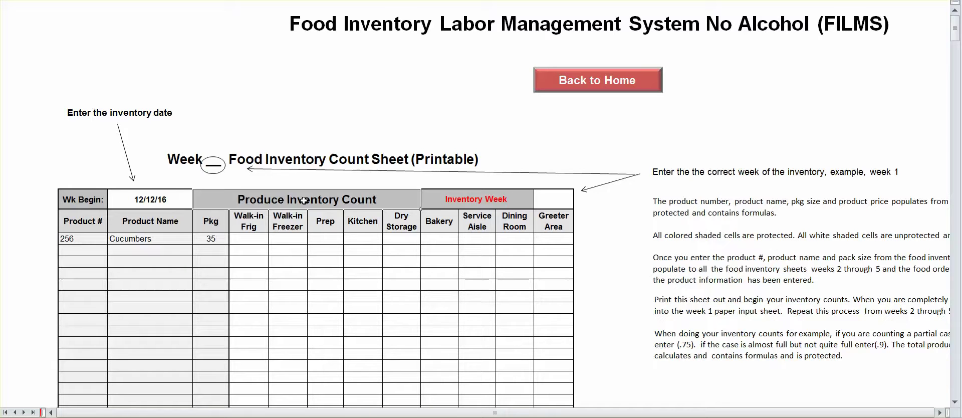
click(172, 197)
click(557, 199)
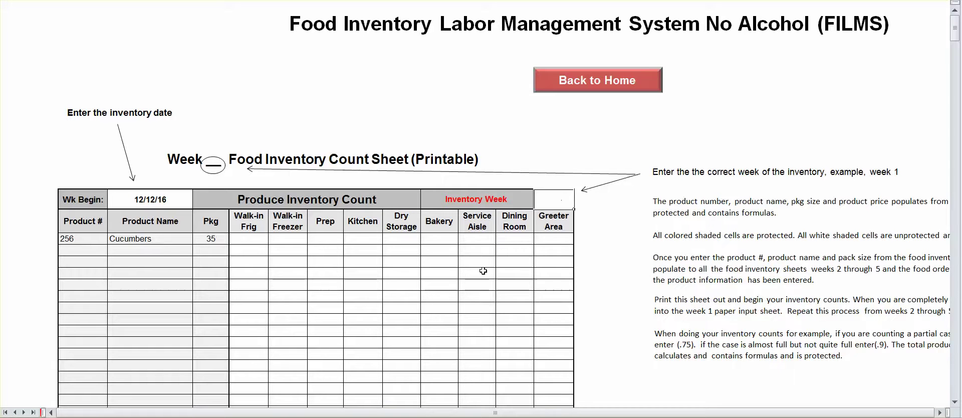
drag(431, 265, 401, 261)
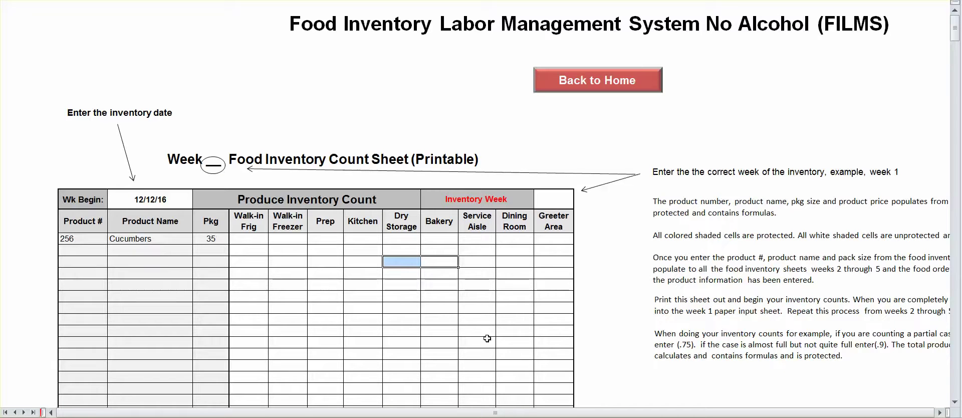
click(364, 262)
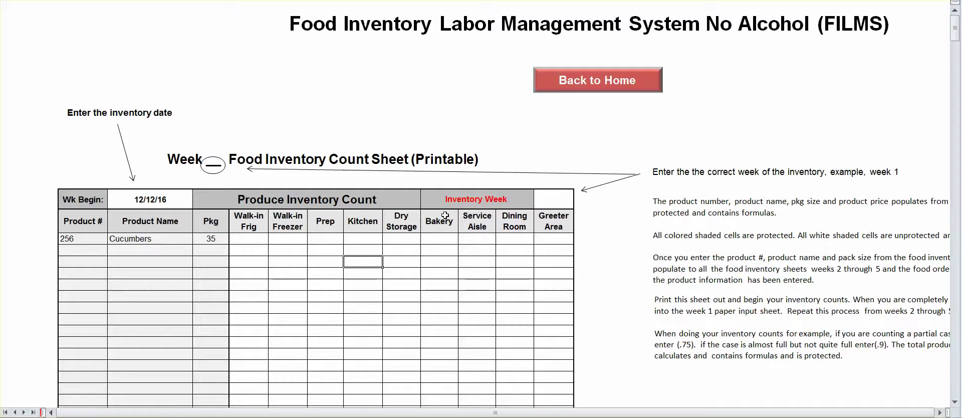
Open the Wk 1 Food Inventory Input sheet from the Home Page and show the Protect Sheet option
click(562, 81)
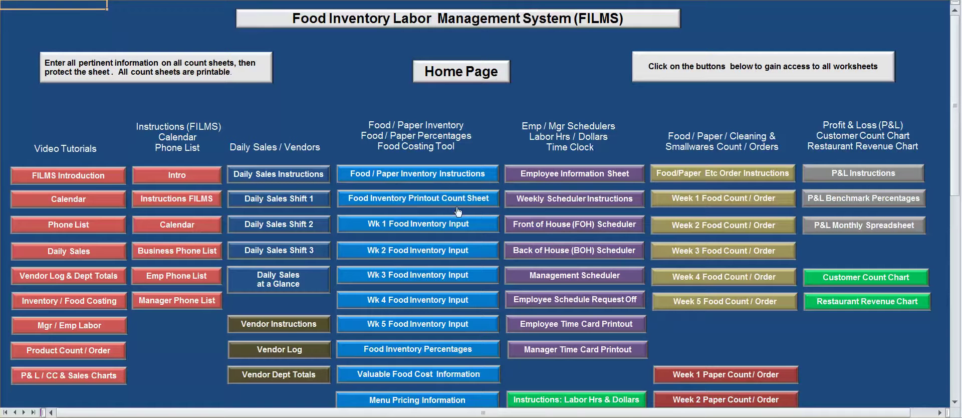
click(422, 227)
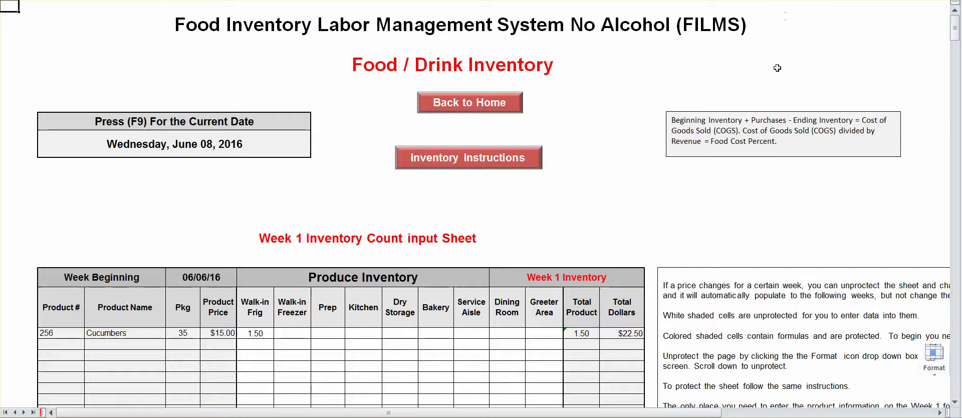
click(784, 0)
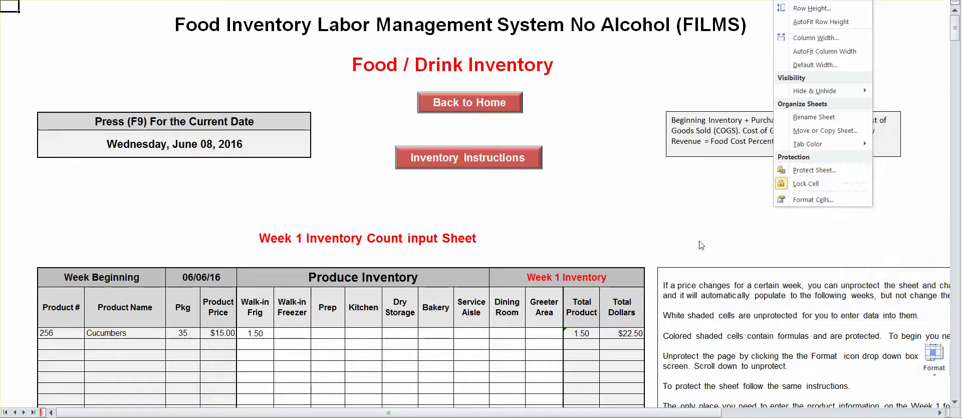
Inspect the Cucumbers row (product 256, $15.00) and scroll through the inventory tables
click(46, 333)
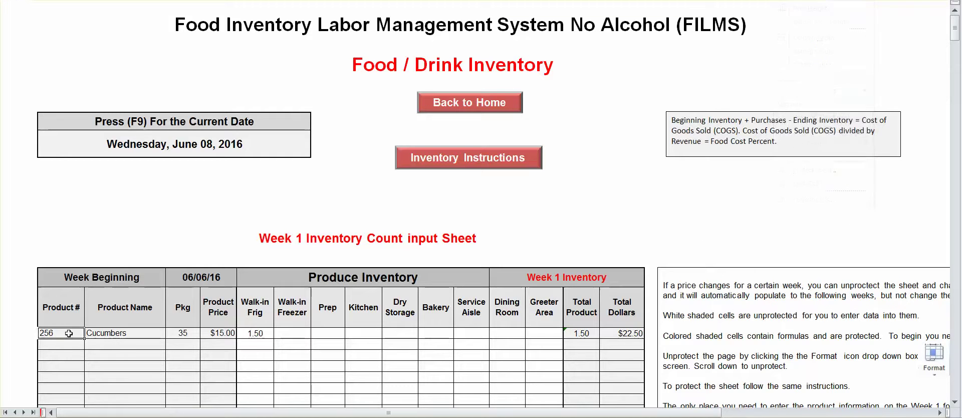
click(181, 333)
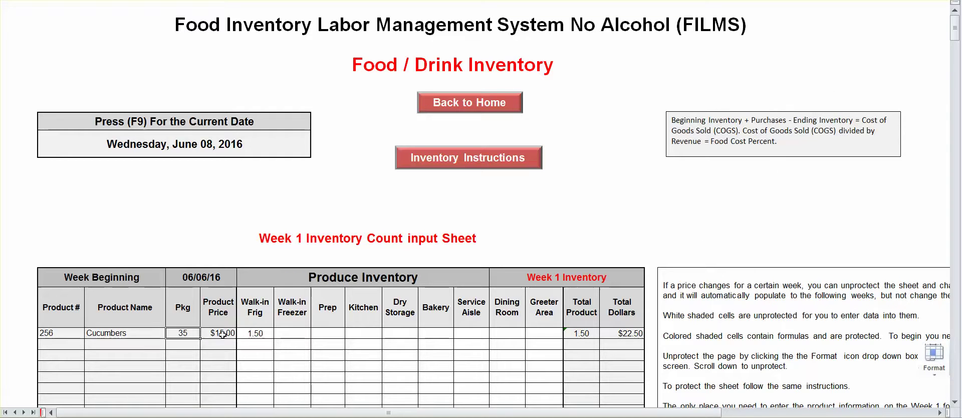
click(223, 333)
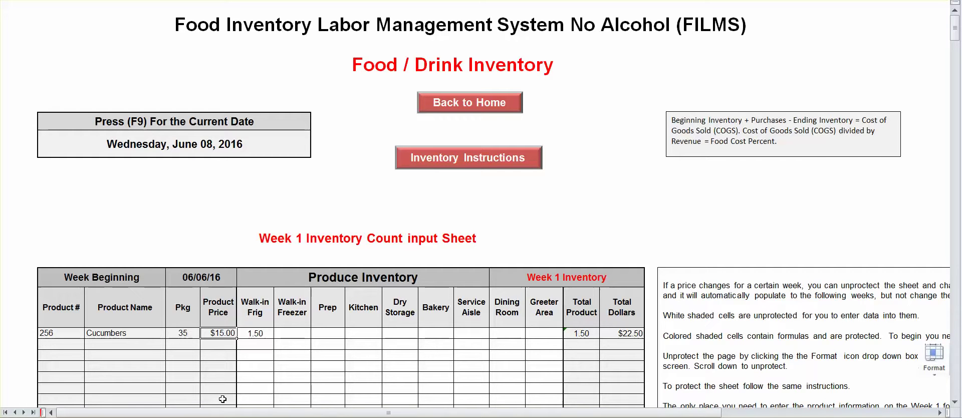
drag(955, 29, 945, 164)
click(372, 117)
drag(957, 167, 958, 400)
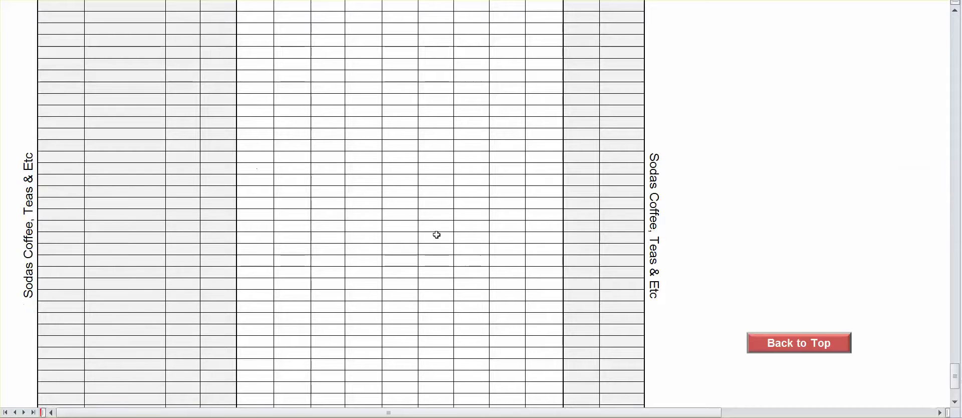
drag(958, 376, 958, 30)
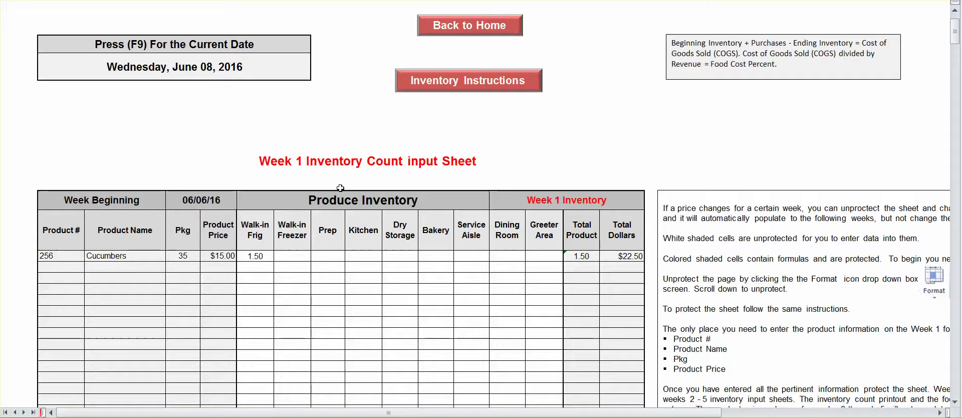
Select the Cucumbers product number, name and package size cells, plus the empty price cells below
click(67, 256)
click(130, 256)
click(123, 255)
click(181, 256)
click(206, 275)
click(219, 265)
Check the Cucumbers walk-in count of 1.50 and $22.50 total against the empty rows below
click(264, 255)
click(632, 256)
click(266, 268)
click(626, 266)
click(256, 256)
click(326, 285)
Scroll the Week 1 inventory sheet back to the top and return to the Home Page
drag(957, 21, 957, 62)
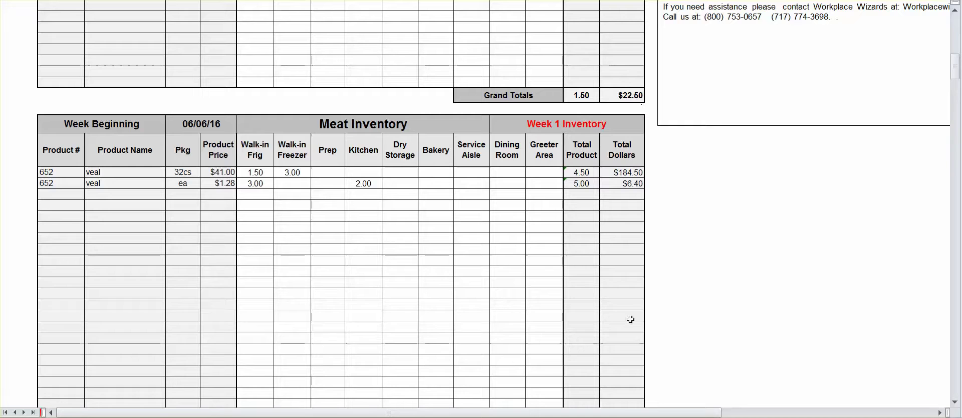
drag(957, 75, 957, 21)
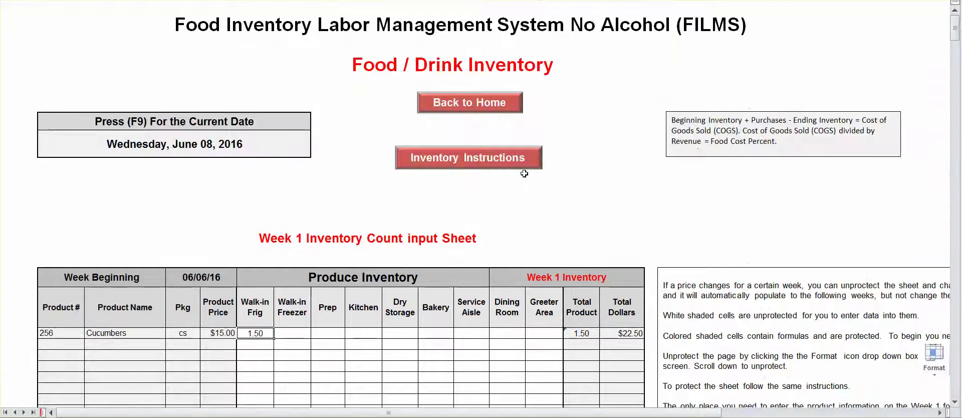
click(460, 108)
View the Food Cost Percentages sheet with its $2,000.00 revenue, then go back Home
click(419, 352)
drag(957, 67, 944, 114)
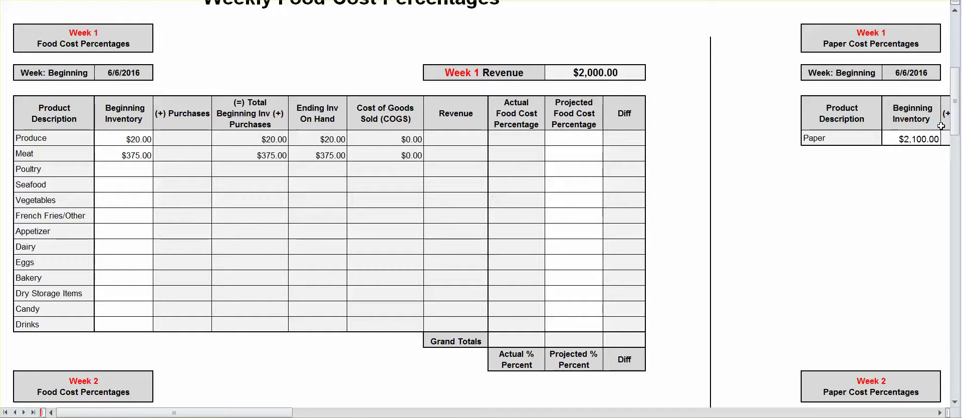
drag(955, 129, 954, 77)
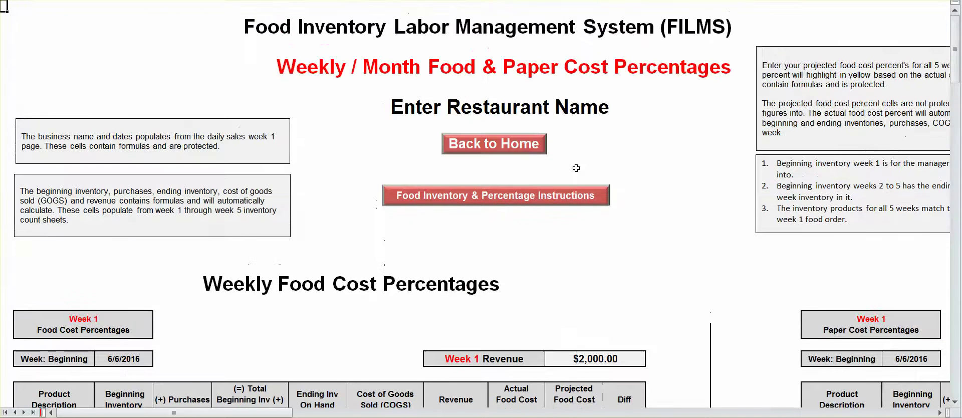
click(520, 146)
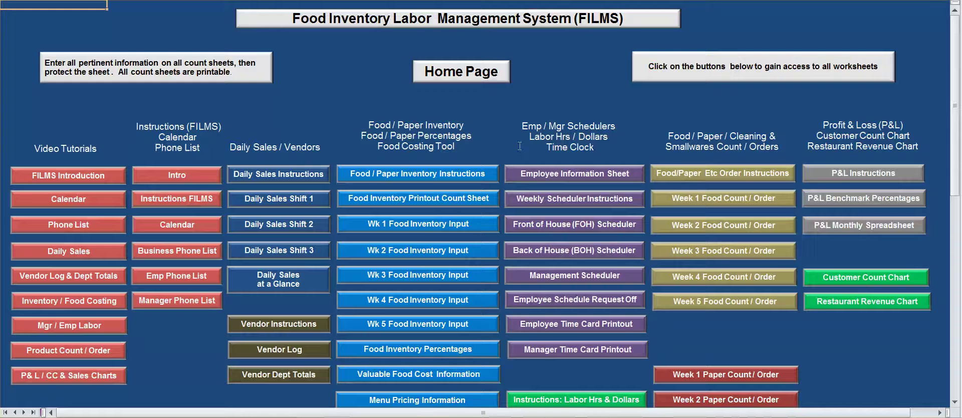
click(433, 234)
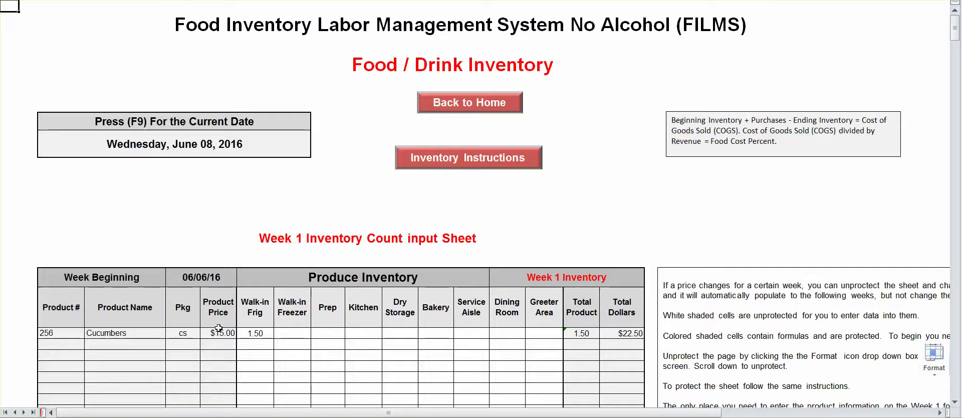
click(457, 110)
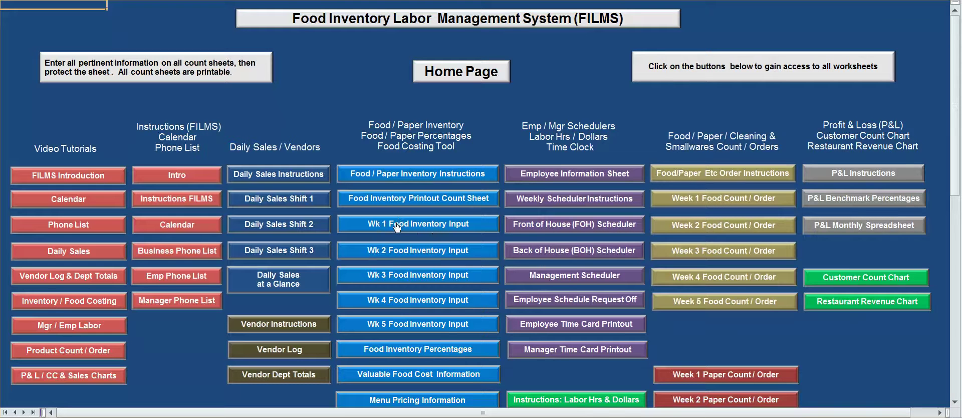
click(449, 202)
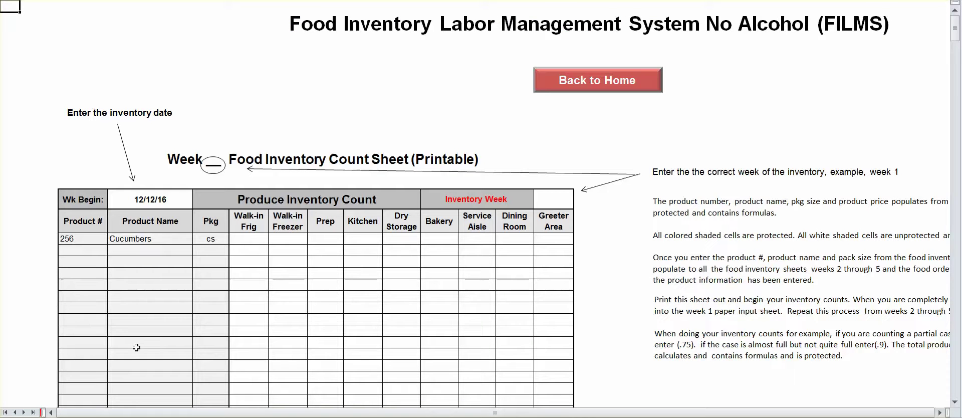
click(577, 84)
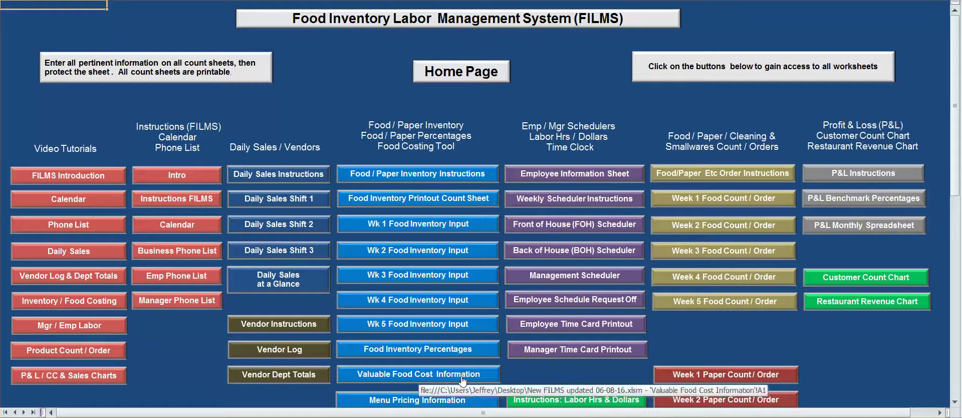
scroll(943, 70, down, 5)
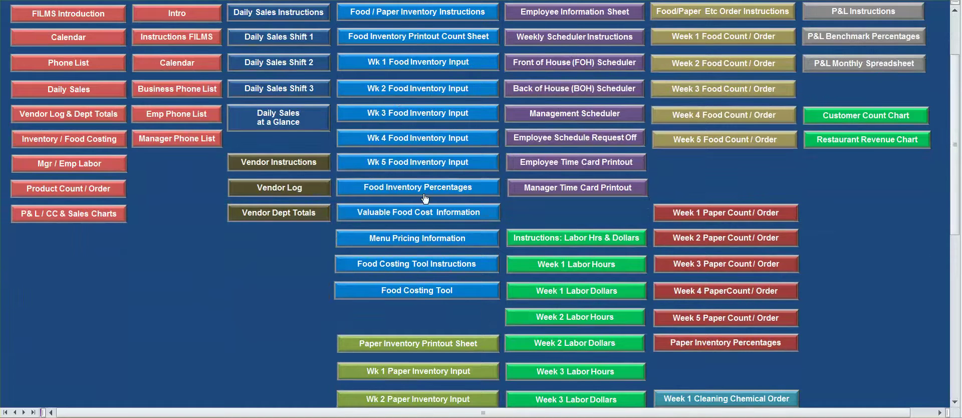
Open the Weekly Food Cost Percentages sheet and scroll to the Week 1 Produce beginning inventory
click(426, 192)
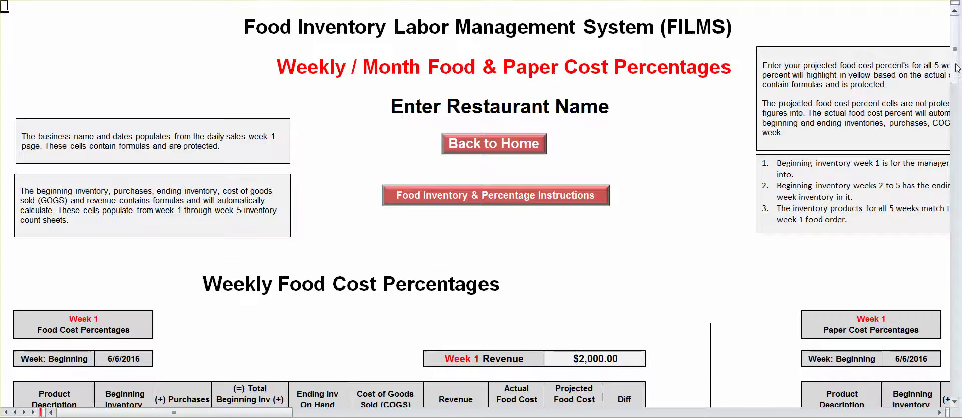
scroll(580, 161, down, 6)
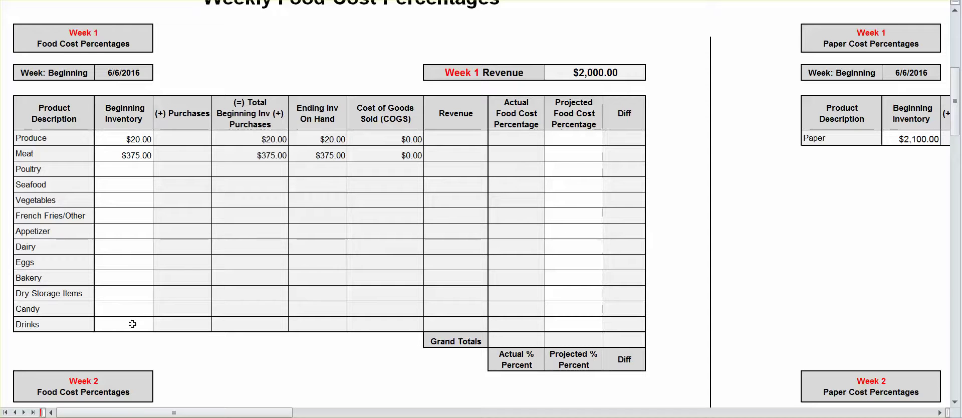
click(136, 140)
click(195, 72)
click(252, 79)
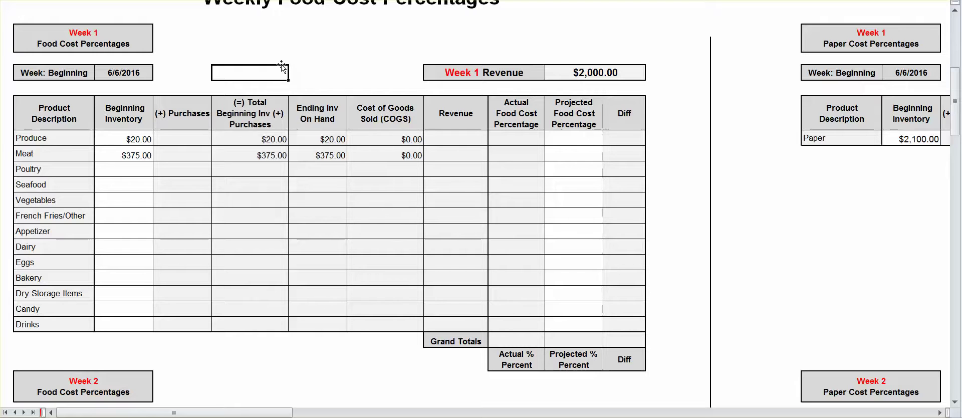
click(228, 85)
click(146, 132)
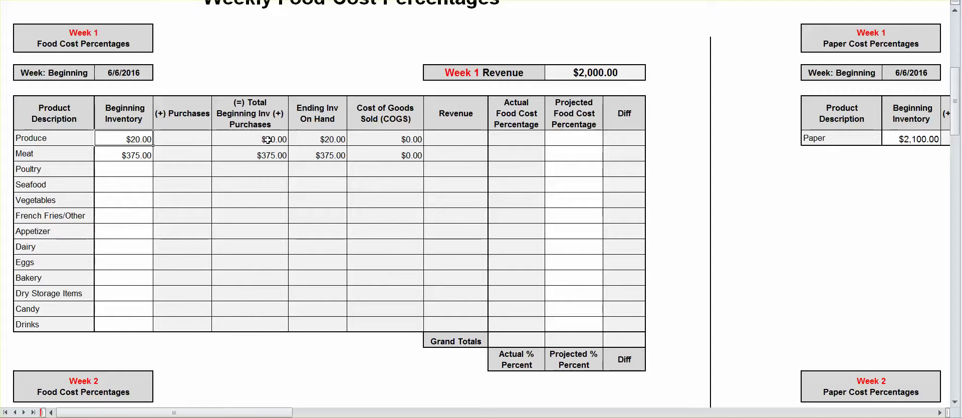
Review Produce ending inventory, cost of goods sold, Week 1 revenue and actual/projected food cost percentages
click(332, 138)
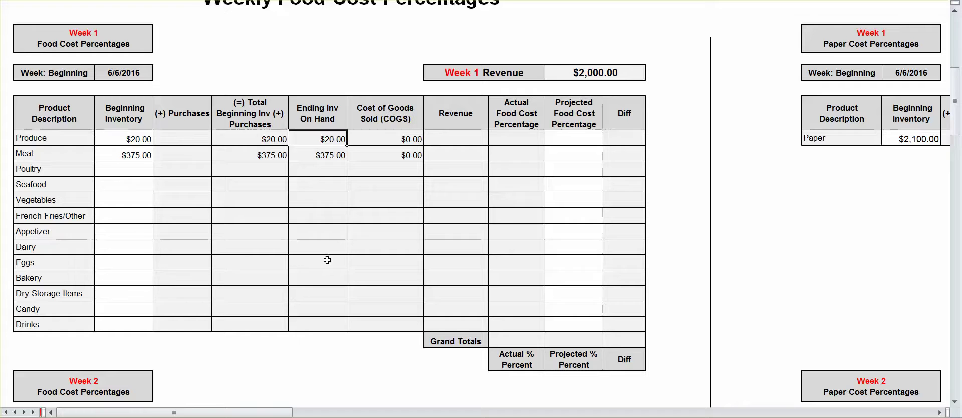
click(408, 138)
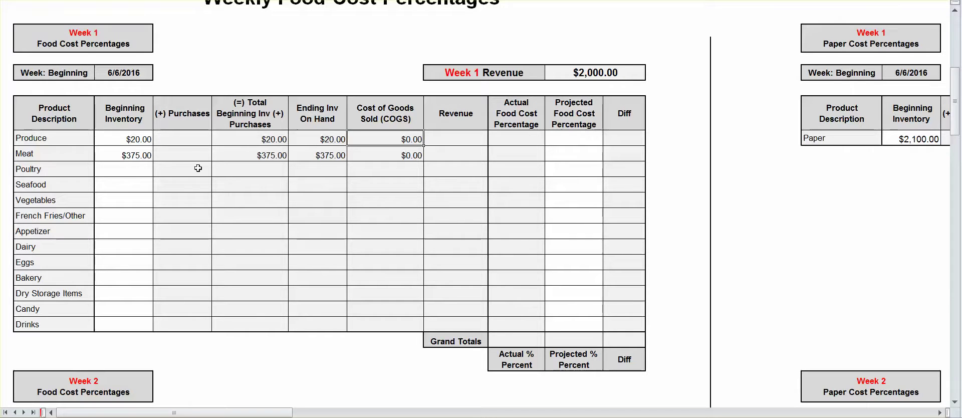
click(598, 73)
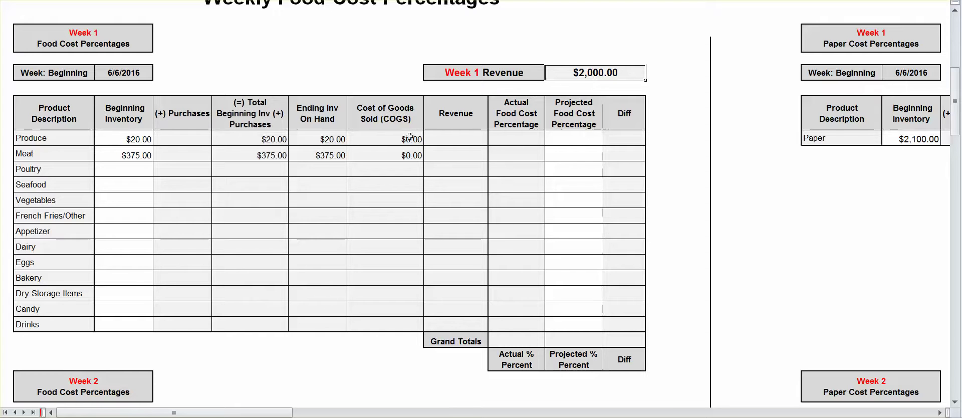
click(517, 139)
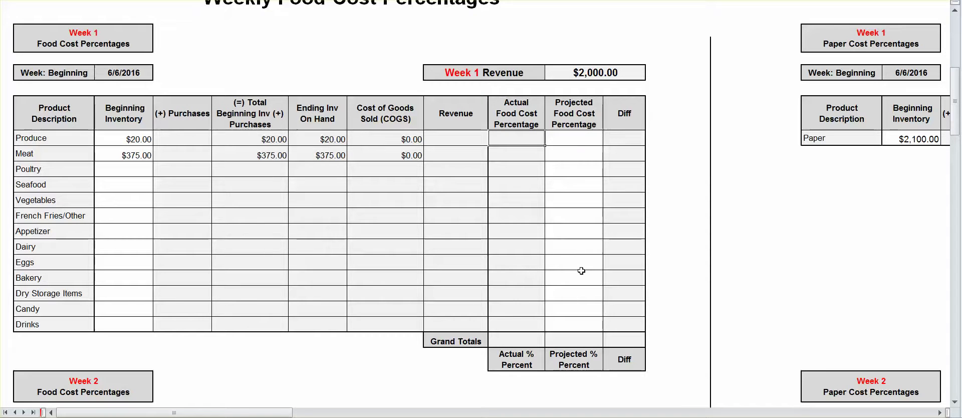
click(675, 167)
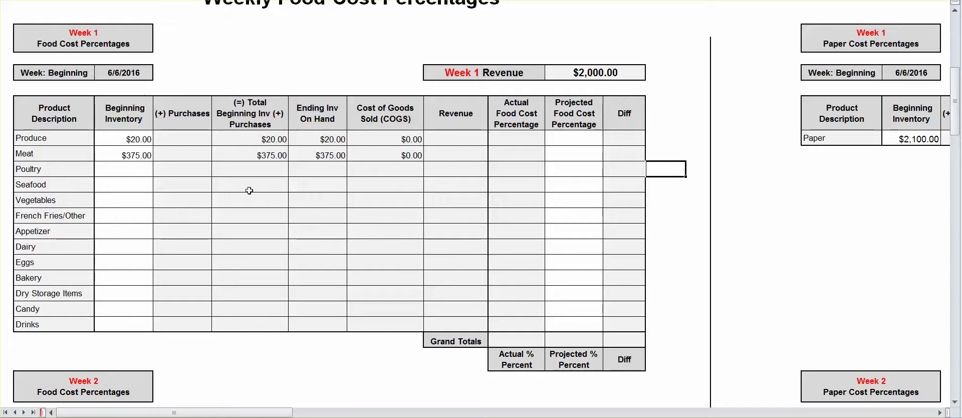
click(568, 139)
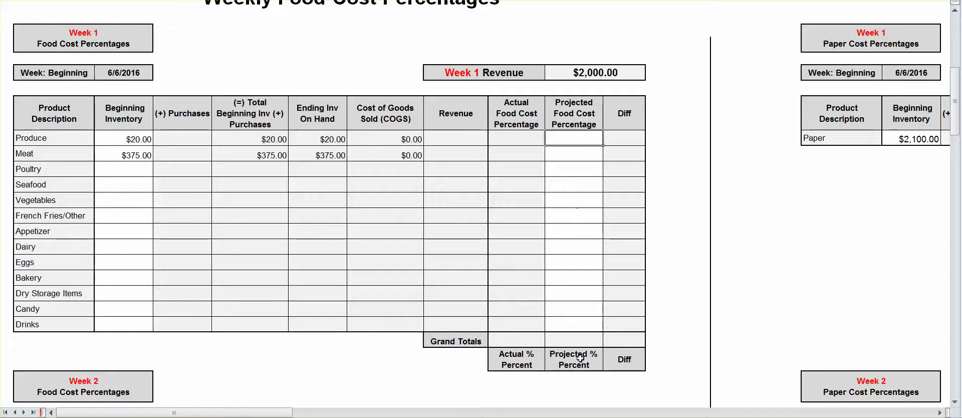
click(526, 139)
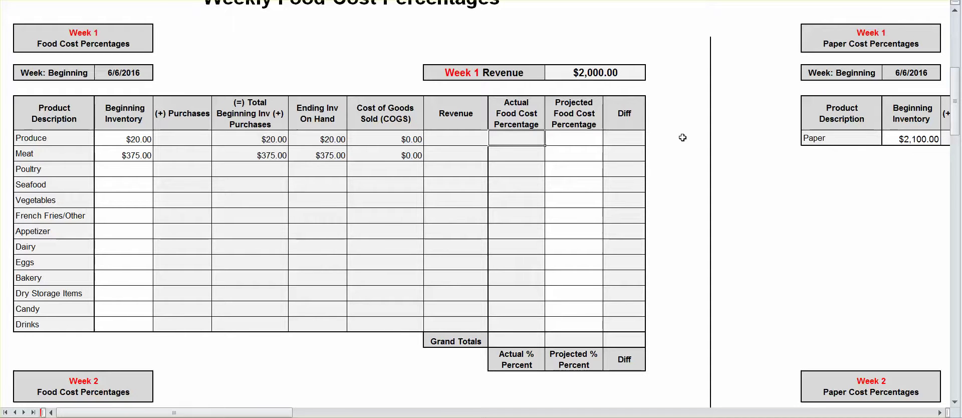
Unprotect the sheet after the protected-cell warning, then try 40% as Produce actual food cost and undo it
key(Delete)
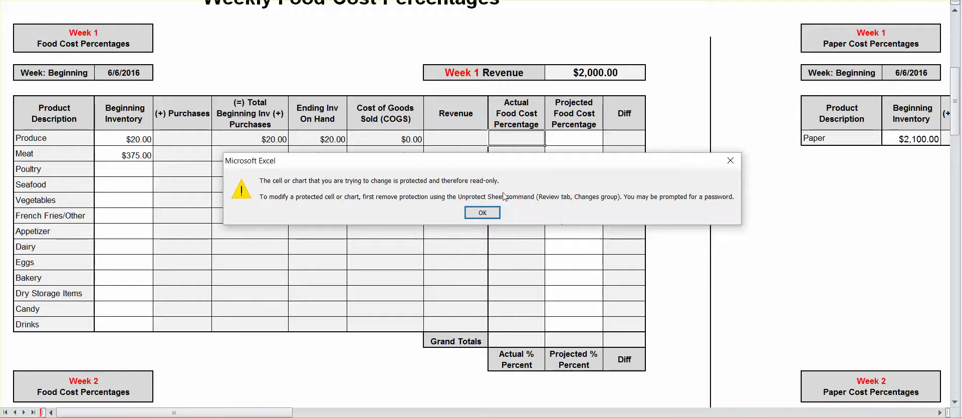
click(482, 213)
click(802, 0)
click(804, 170)
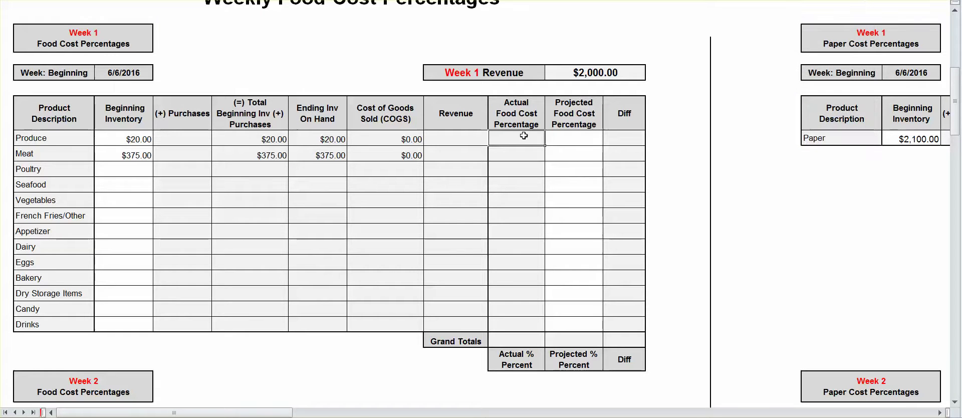
text(40%)
key(Return)
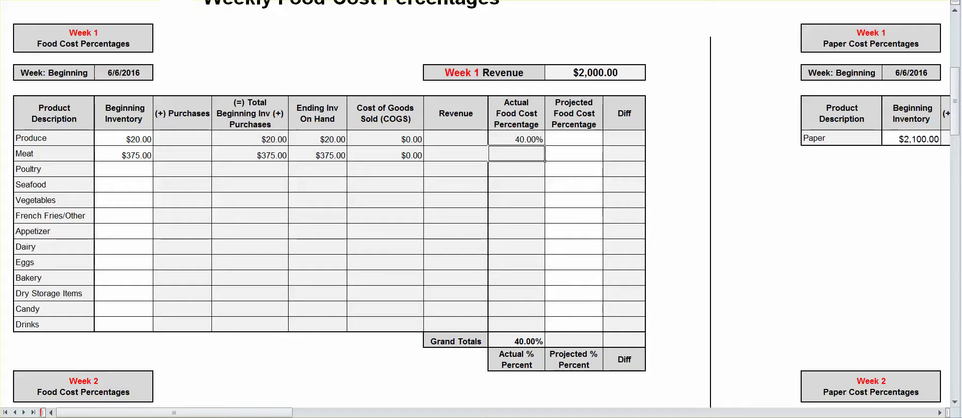
key(ctrl+z)
Set Produce projected food cost to 28% and actual food cost to 40%, then check the Diff
click(584, 139)
text(28)
key(Return)
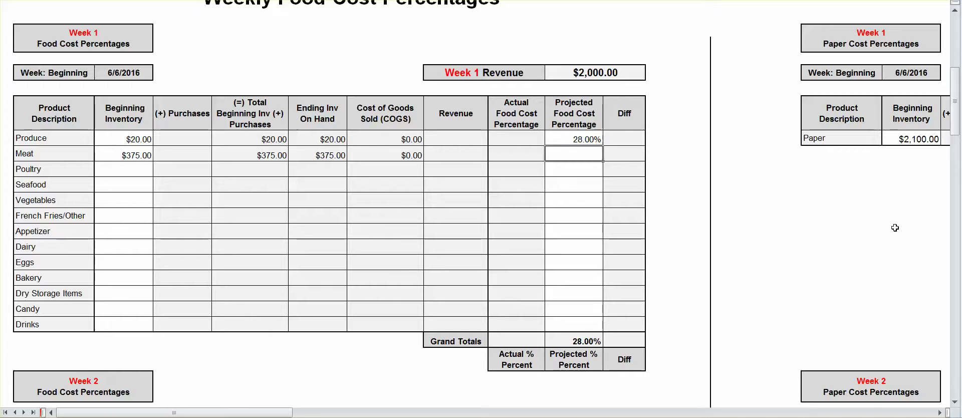
click(529, 137)
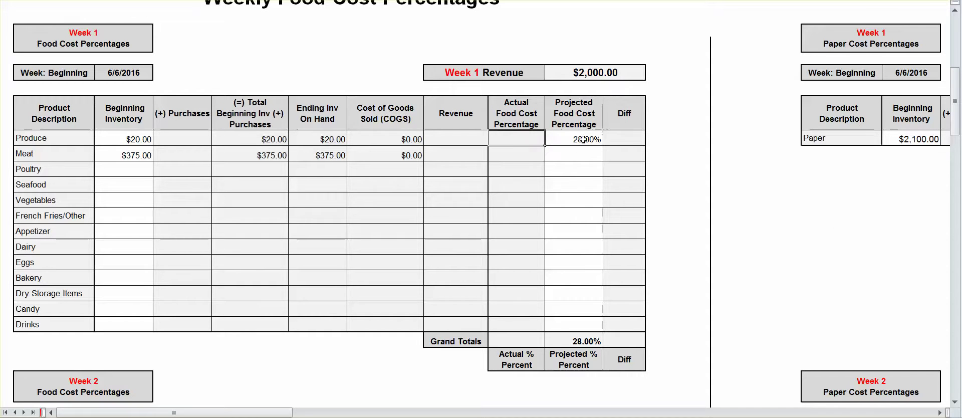
text(40%)
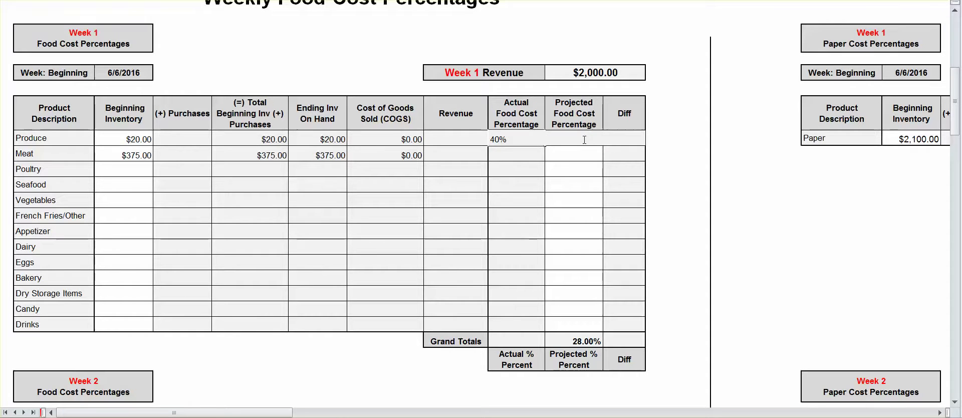
click(574, 200)
click(642, 139)
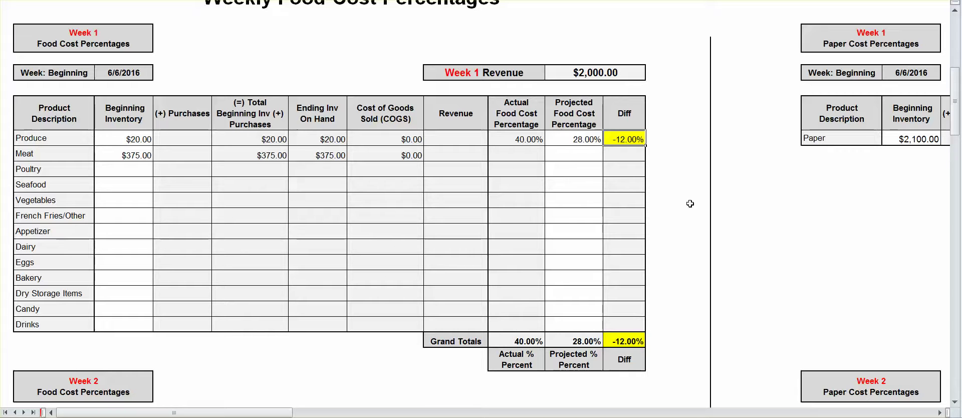
Enter 27.9% as Produce actual food cost, undo it, and reselect the projected cell
click(521, 141)
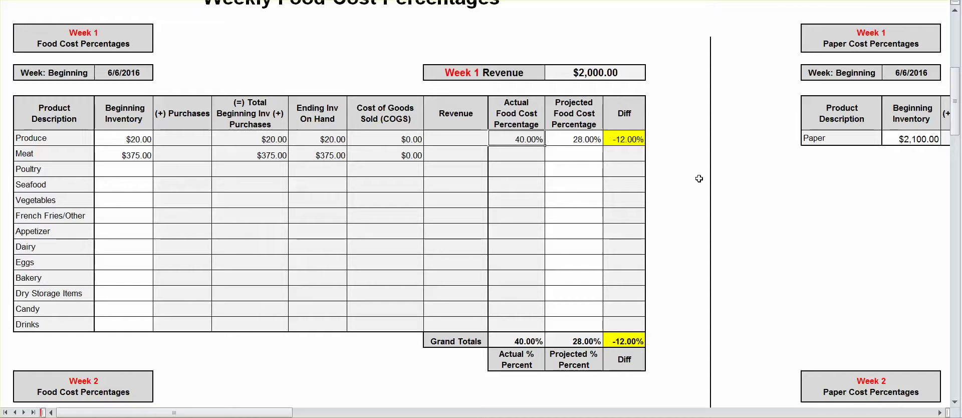
text(27.9)
key(Return)
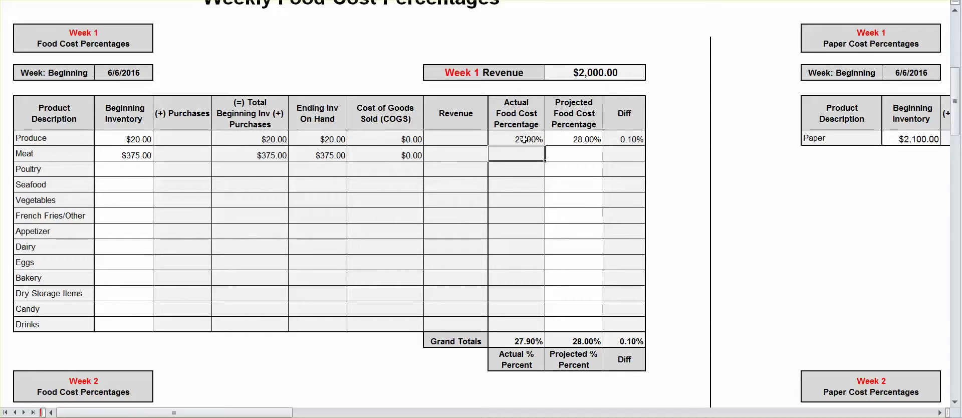
key(ctrl+z)
key(ctrl+z)
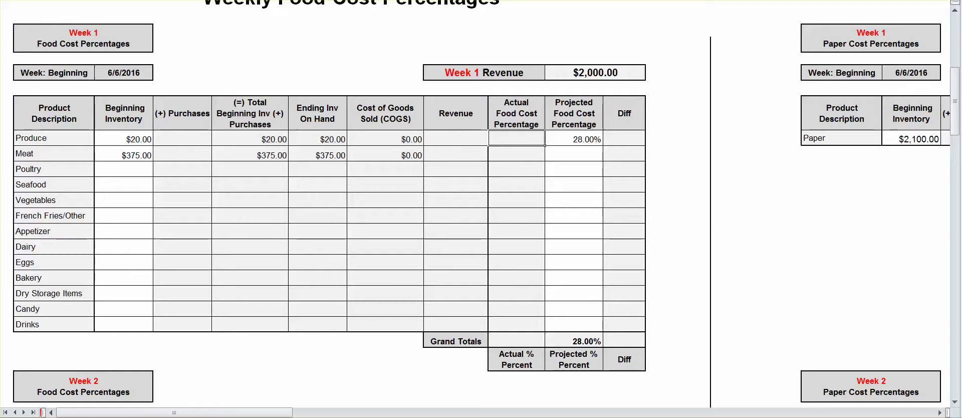
key(Escape)
click(585, 139)
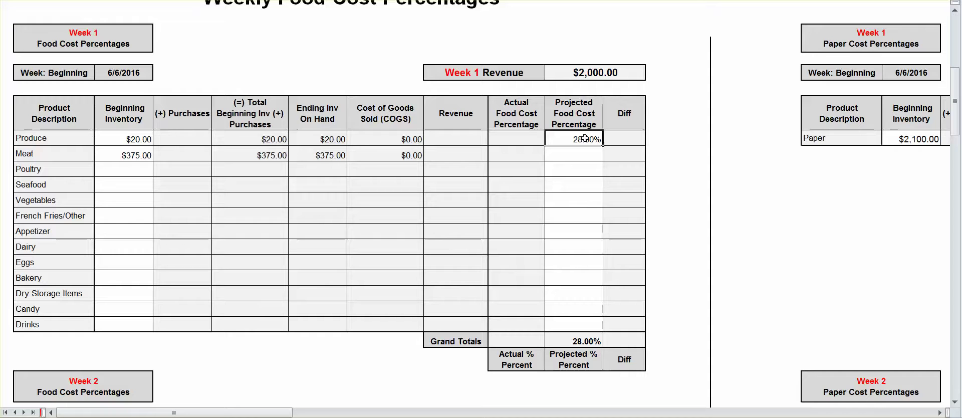
Clear the Produce projected food cost and look at the Paper beginning inventory figure
key(Delete)
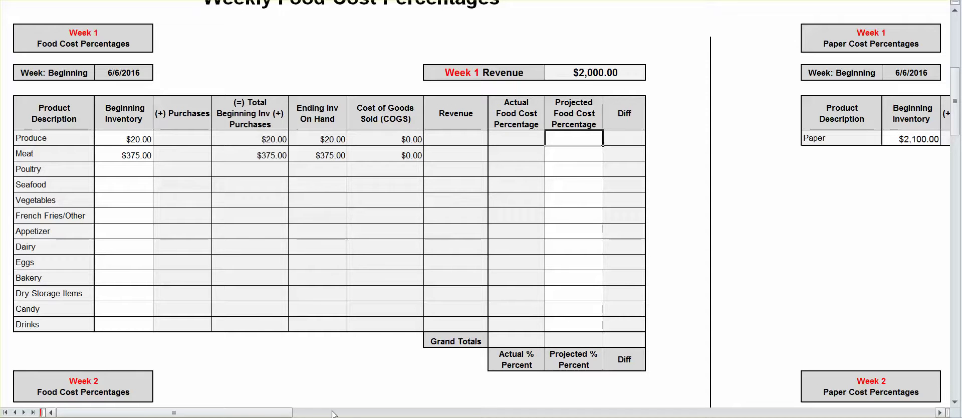
drag(286, 412, 473, 412)
click(315, 138)
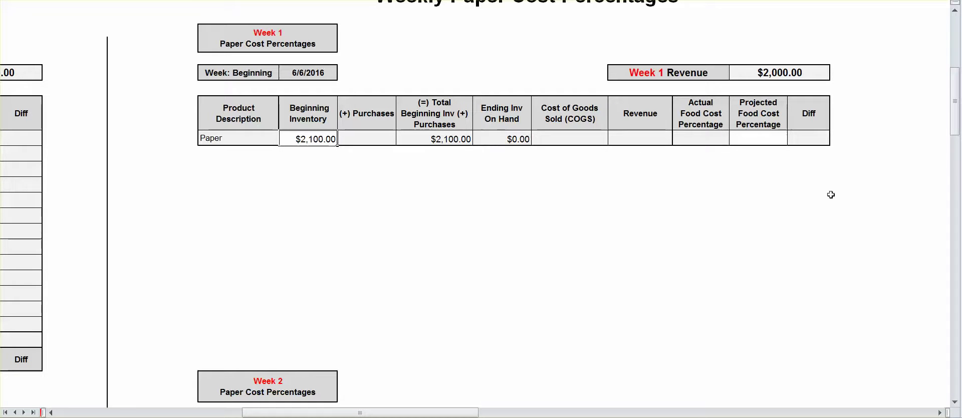
Scroll through the paper cost and Week 2 tables, ending at Week 1 beginning 6/6/2016
drag(956, 118, 954, 68)
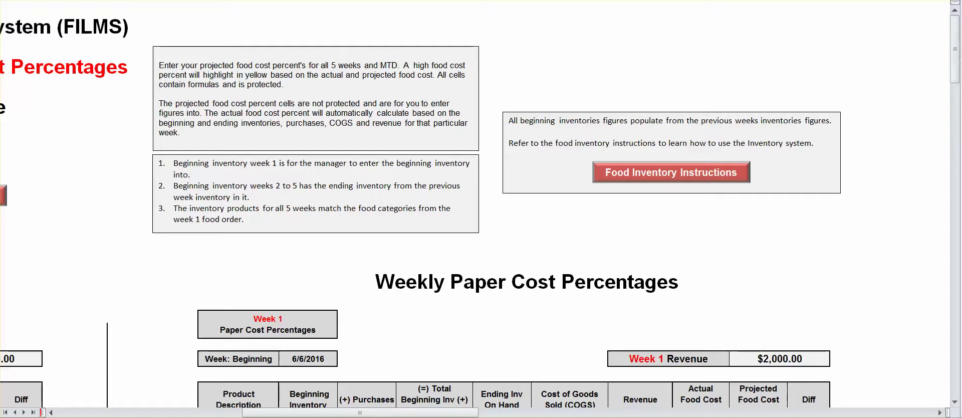
drag(340, 413, 154, 412)
scroll(874, 282, down, 6)
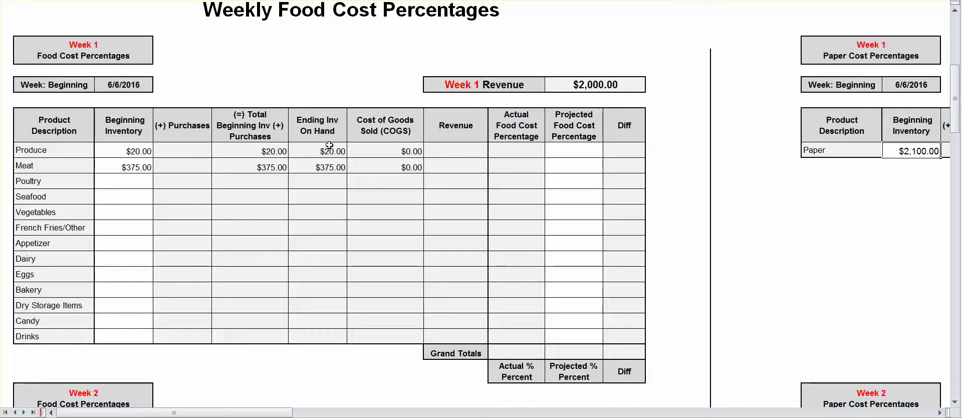
drag(954, 99, 953, 142)
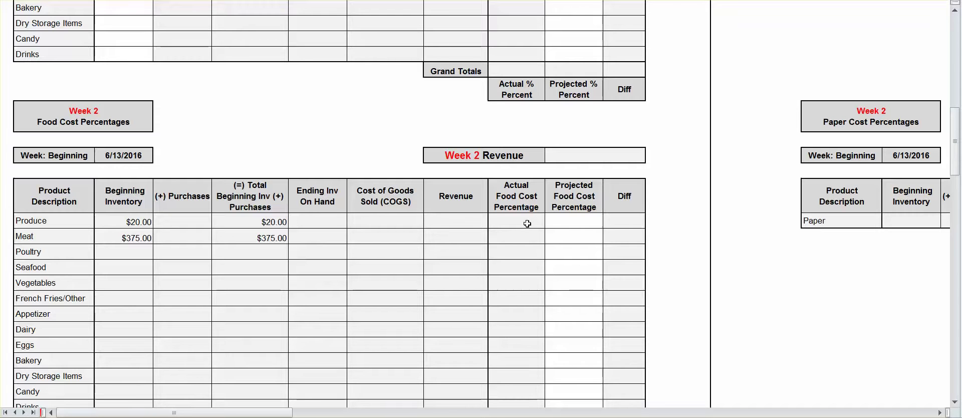
drag(957, 160, 956, 65)
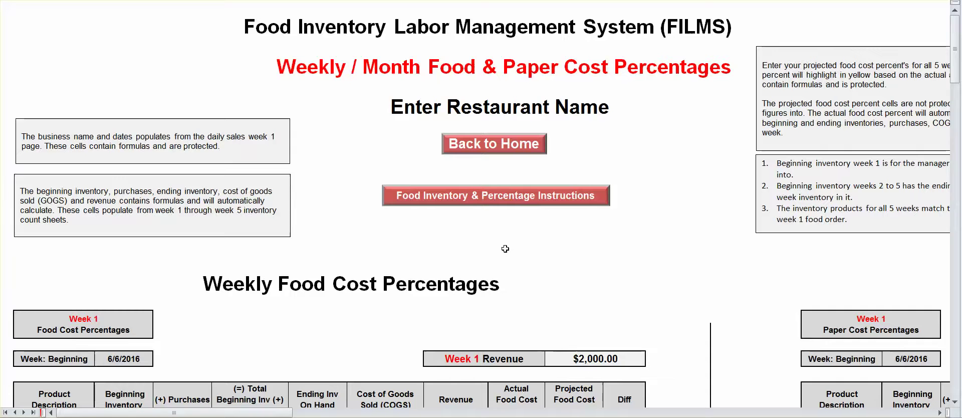
Open Valuable Food Cost Information from the Home Page, scroll through its text, and return Home
click(485, 150)
drag(958, 119, 954, 162)
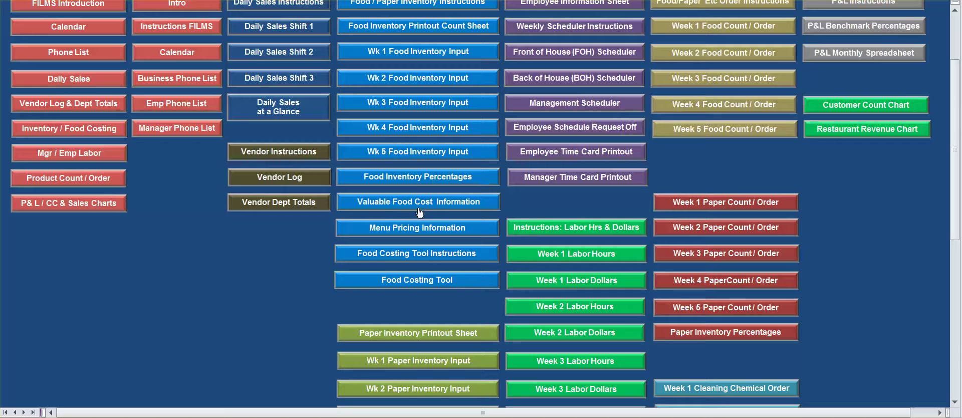
click(458, 205)
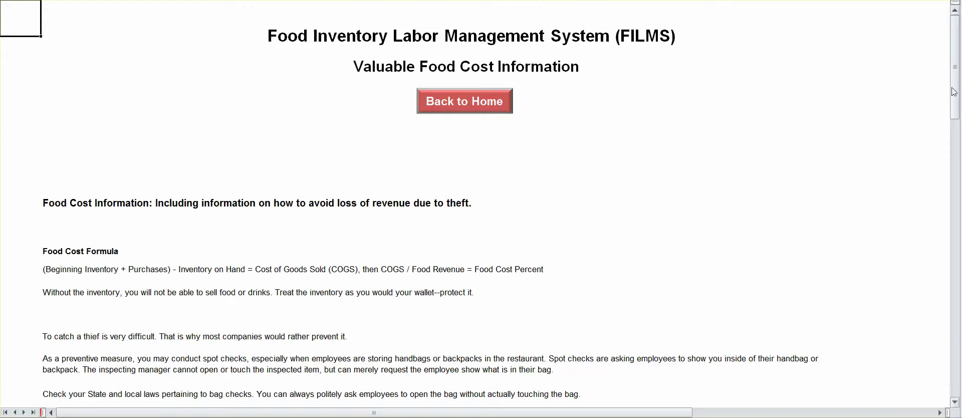
drag(956, 87, 956, 130)
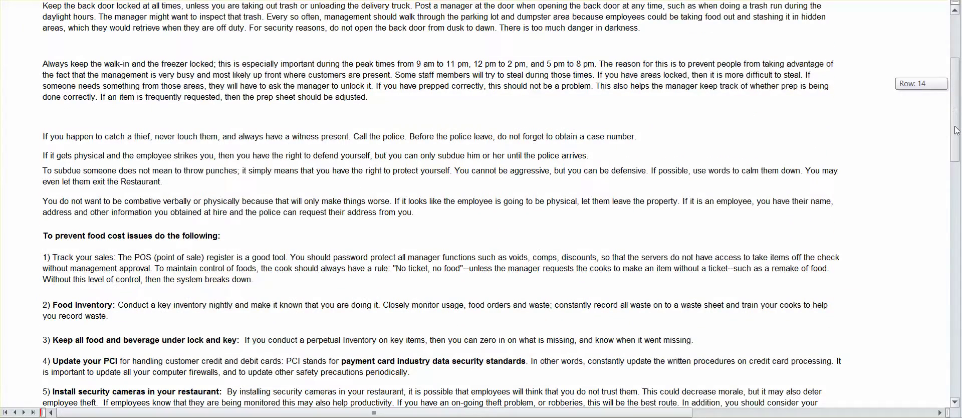
drag(956, 130, 956, 139)
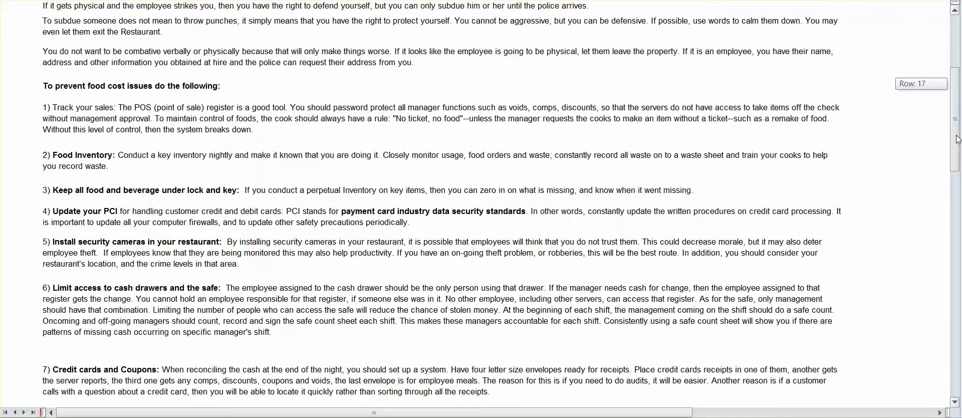
mouse_move(958, 139)
mouse_down()
mouse_move(957, 89)
mouse_move(955, 128)
mouse_up()
click(502, 104)
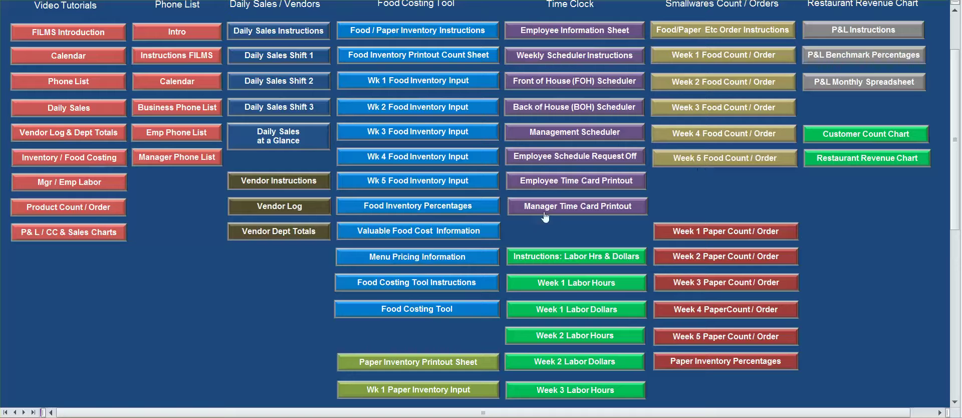
View the Menu Pricing Information sheet, then go back to the FILMS Home Page
click(417, 258)
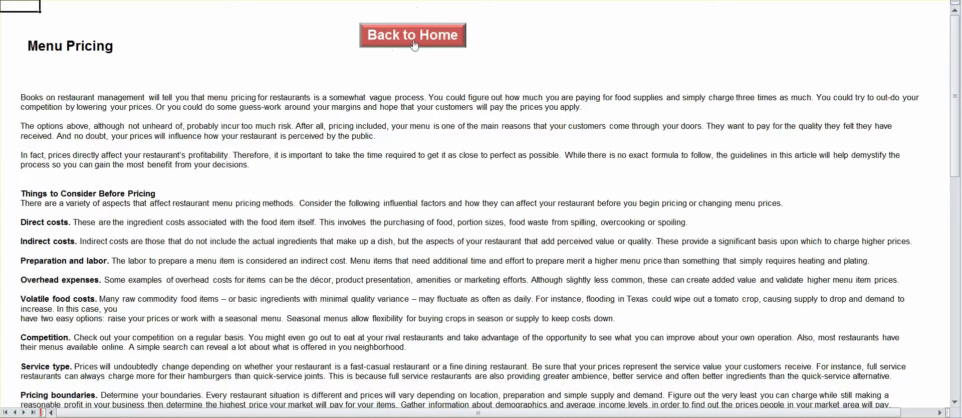
click(414, 41)
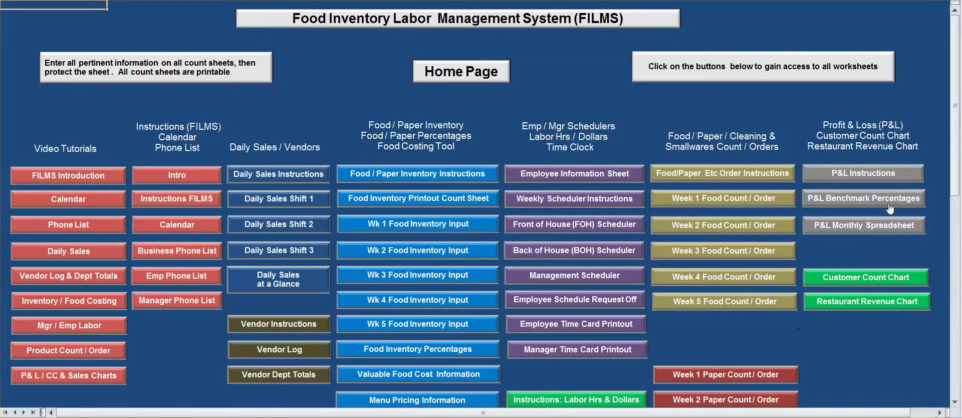
drag(955, 128, 950, 171)
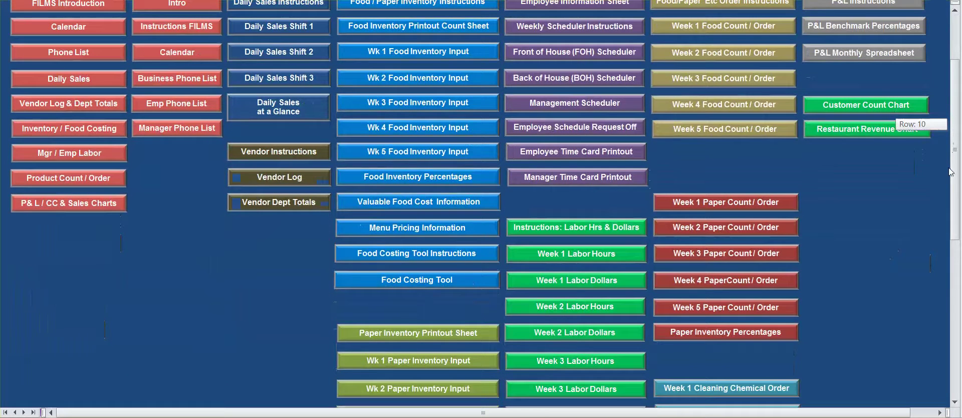
View the Food Costing Tool Instructions sheet, then go back to the Home Page
click(430, 258)
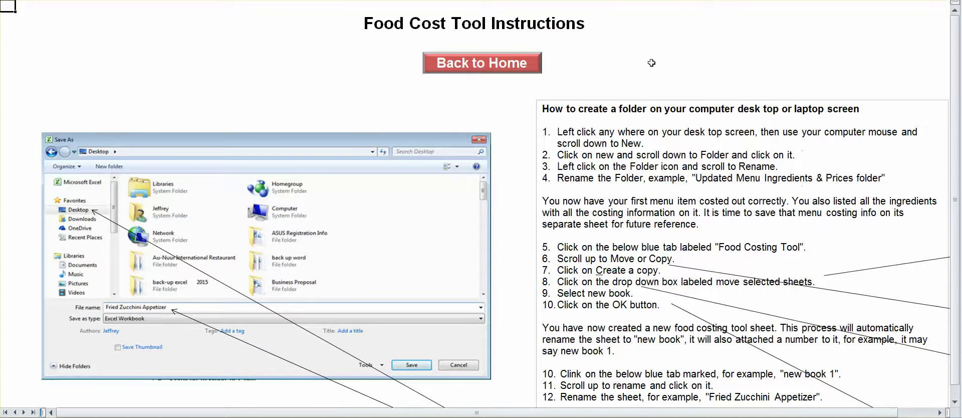
click(496, 79)
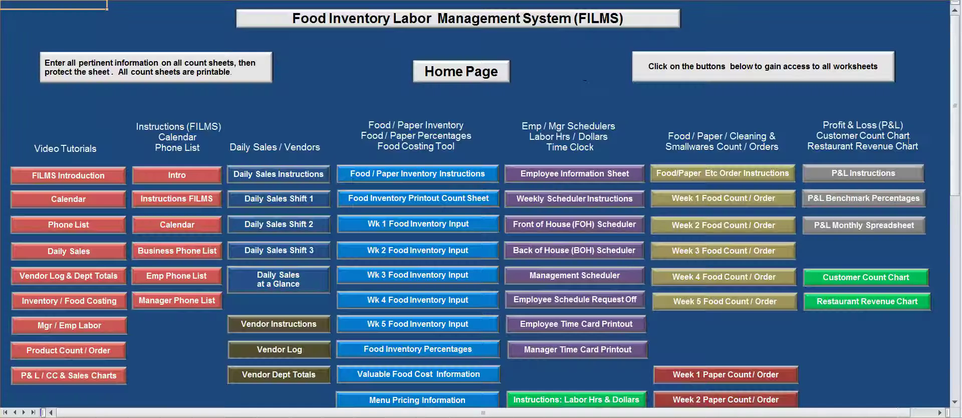
drag(953, 104, 955, 151)
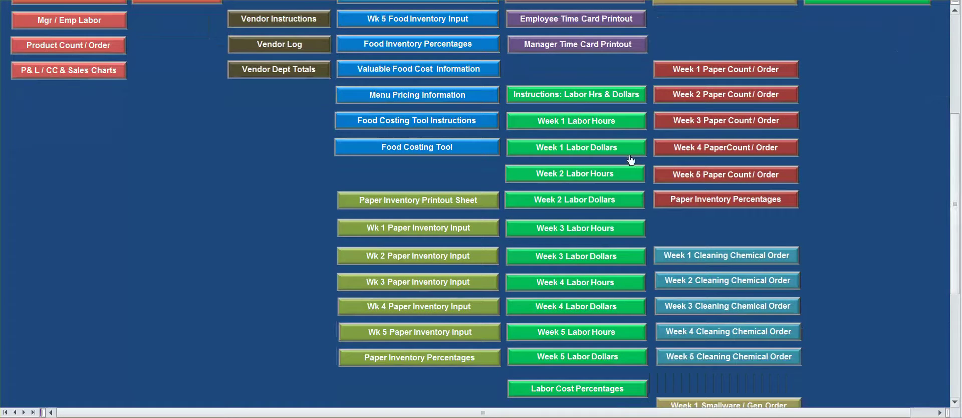
Open the Food Costing Tool sheet and unprotect it so its cells can be edited
click(414, 150)
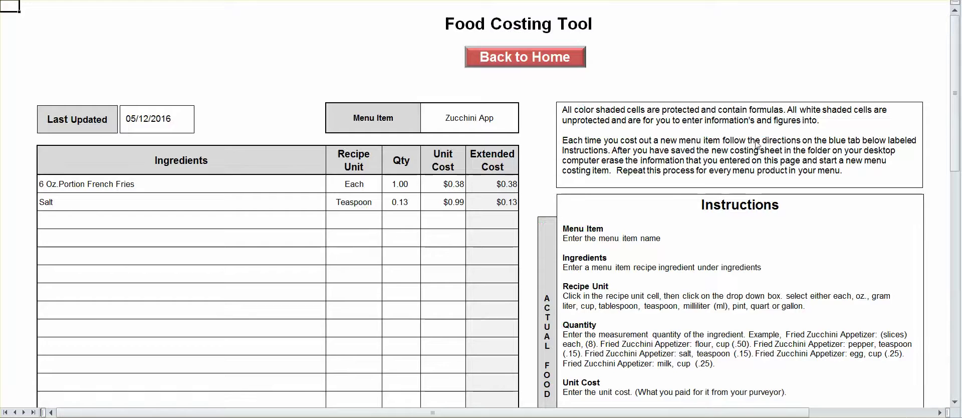
mouse_move(956, 43)
mouse_down()
mouse_move(956, 60)
mouse_move(957, 41)
mouse_up()
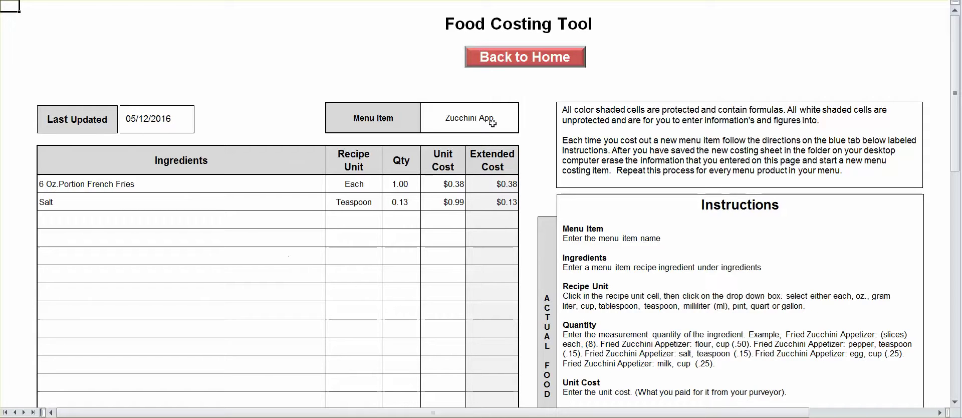
double_click(449, 119)
click(484, 222)
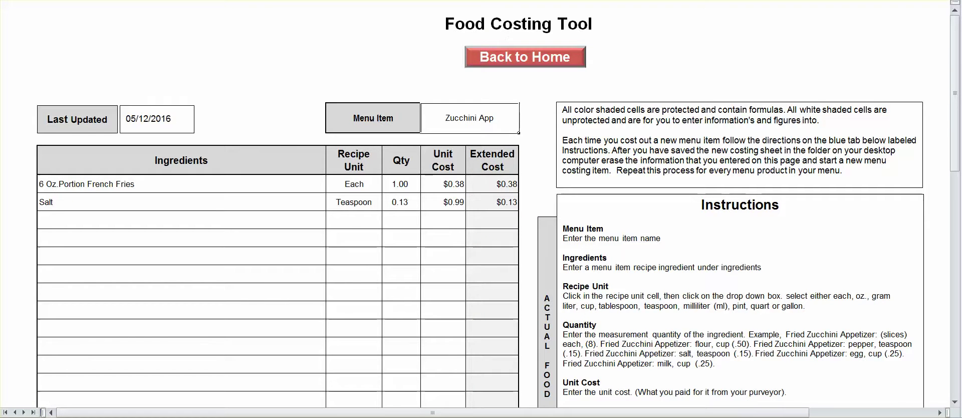
click(802, 169)
Replace the Menu Item name 'Zucchini App' with 'French Fries'
double_click(493, 119)
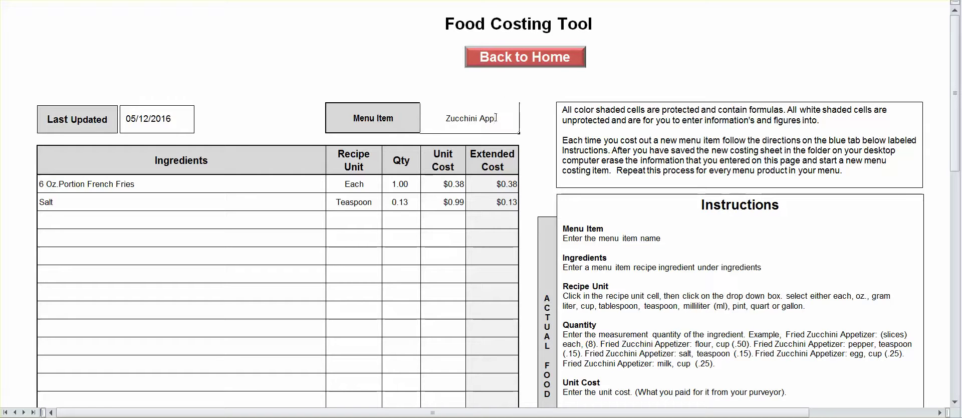
drag(479, 117, 427, 103)
text(French Fries)
click(524, 160)
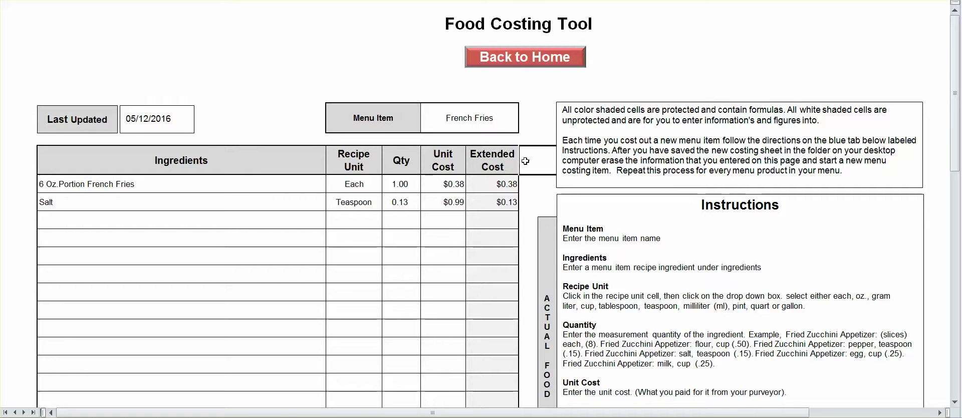
click(66, 183)
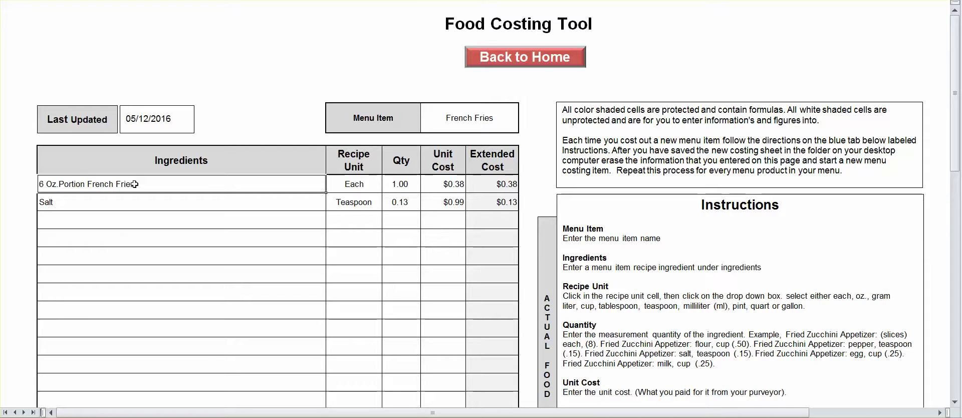
click(354, 186)
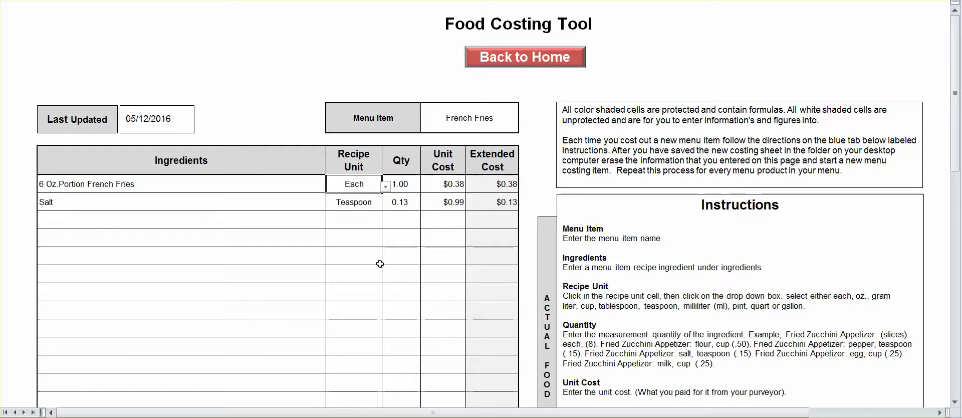
click(386, 187)
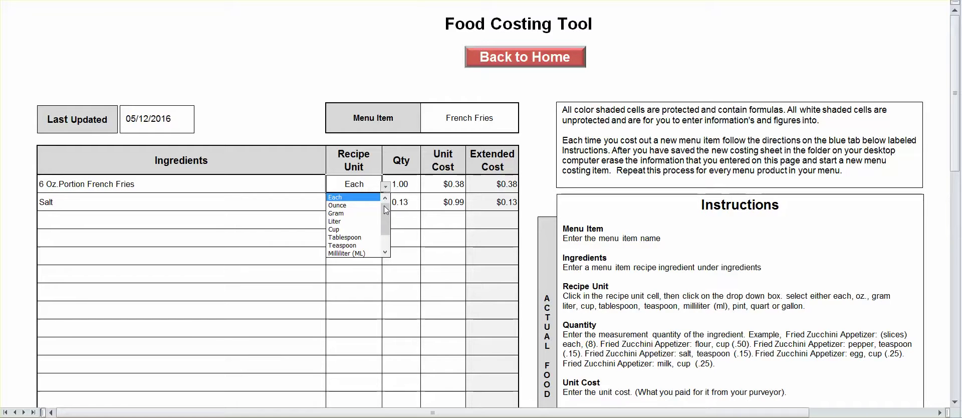
scroll(386, 211, down, 2)
scroll(386, 210, up, 2)
key(Escape)
click(404, 184)
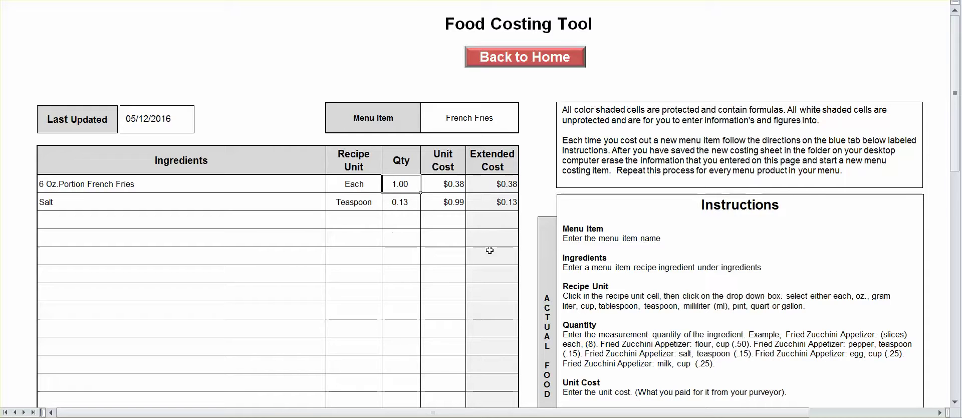
click(452, 192)
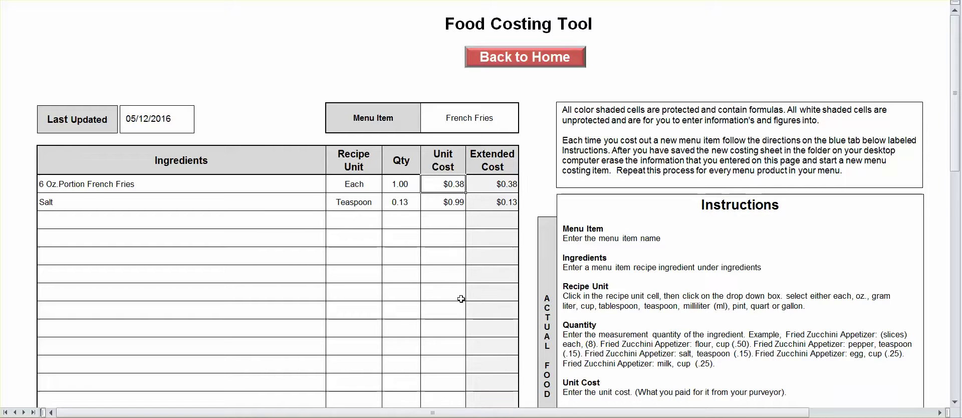
click(65, 183)
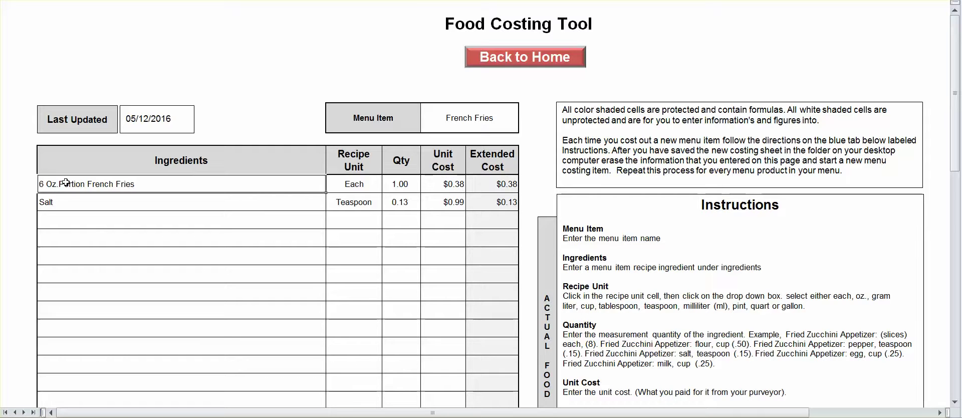
click(61, 201)
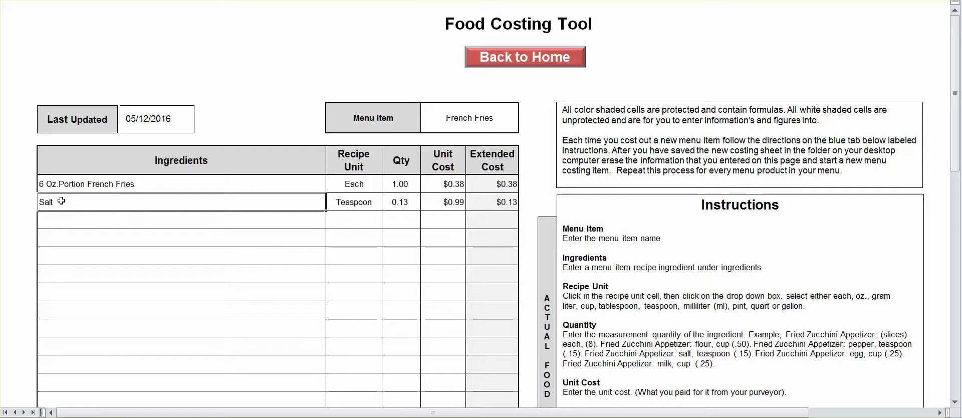
click(368, 200)
click(410, 204)
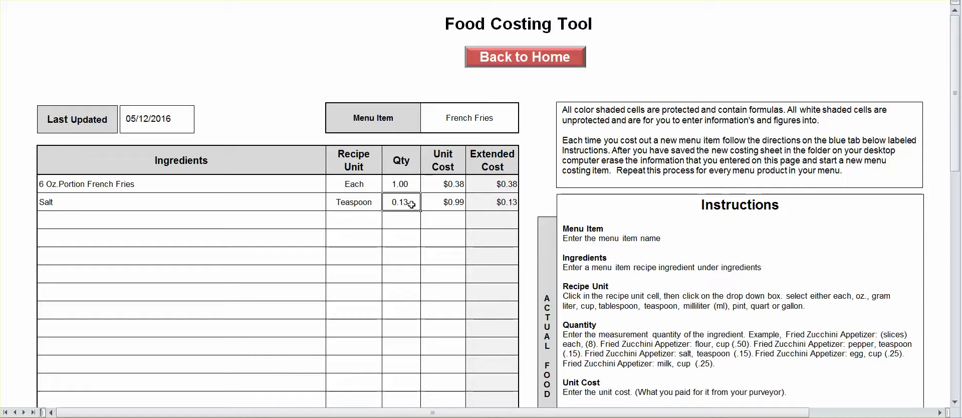
click(409, 184)
click(402, 203)
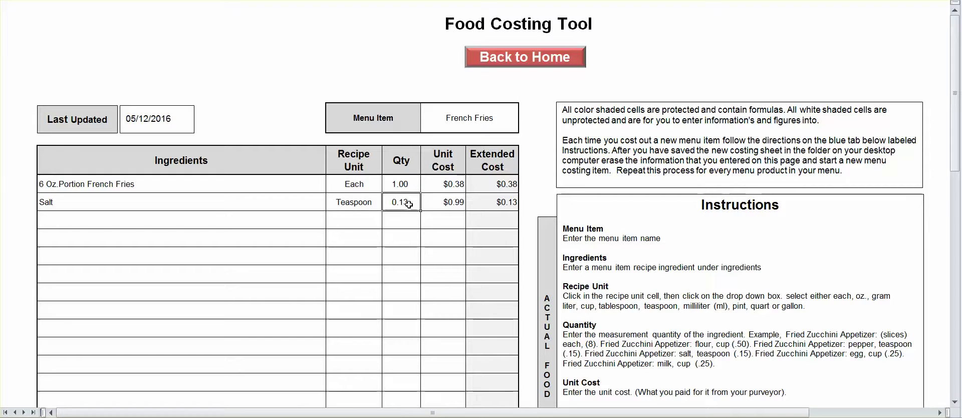
click(369, 201)
click(385, 205)
key(Escape)
click(452, 200)
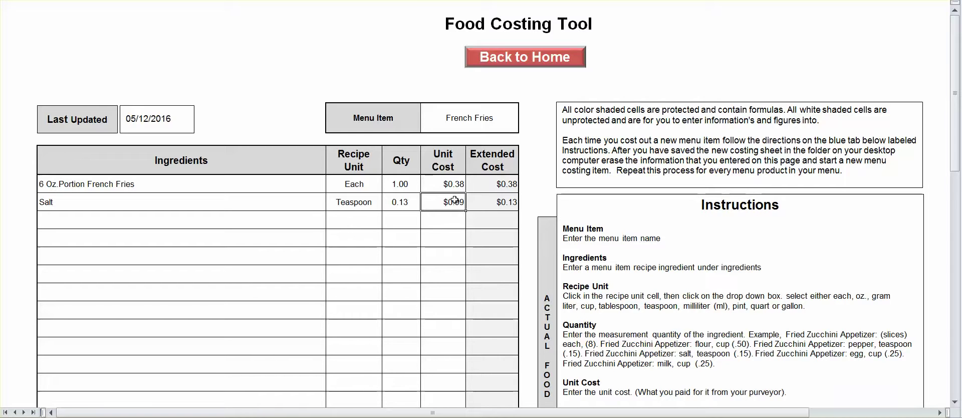
click(499, 200)
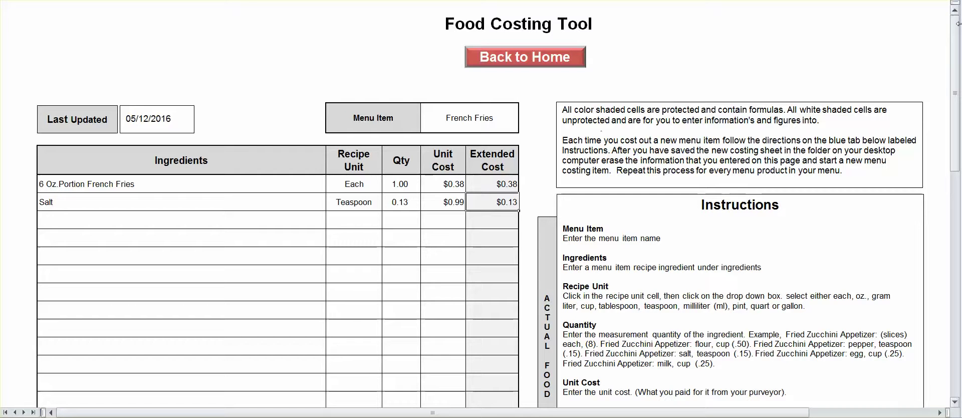
Review the Actual totals: plate cost $0.51, menu price $1.89, gross profit $1.38, food cost 26.92%
drag(955, 31, 953, 119)
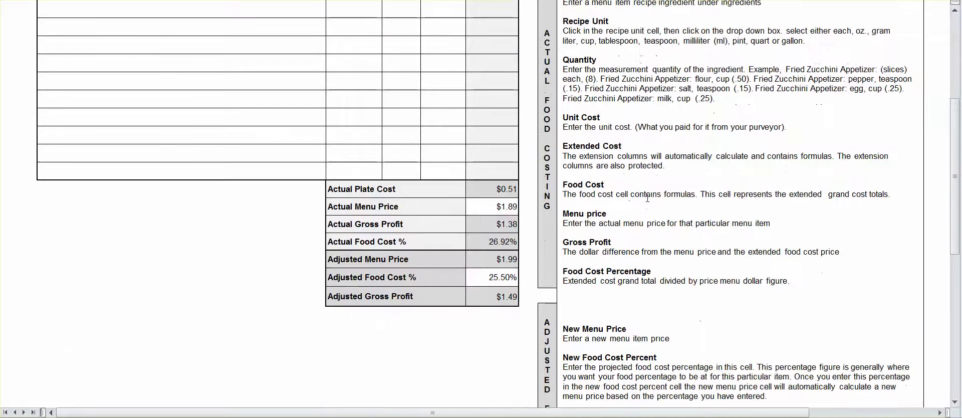
click(501, 190)
click(512, 207)
click(496, 225)
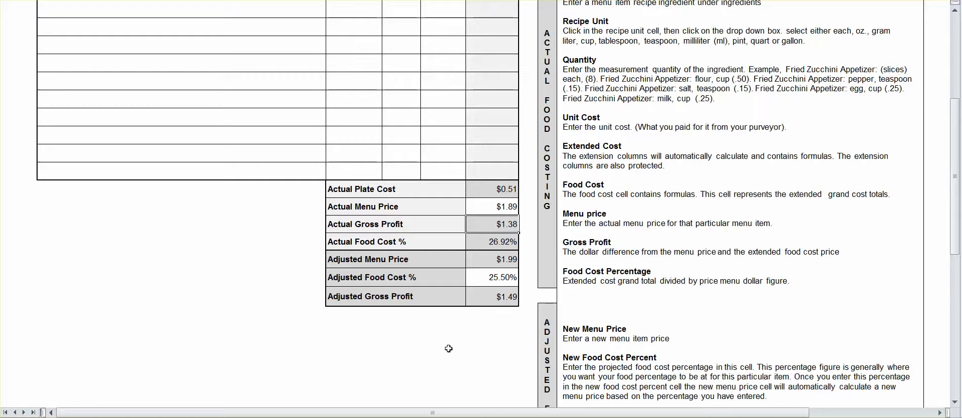
click(482, 243)
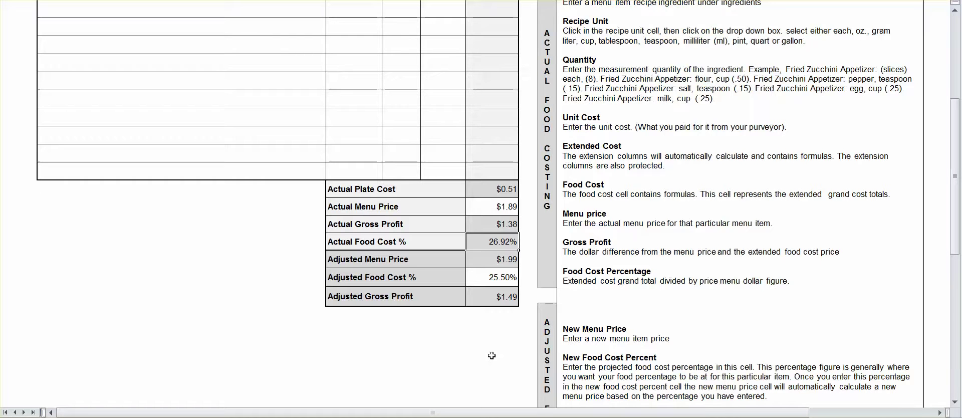
Review the Adjusted totals: 25.50% food cost, $1.99 price, $1.49 profit versus actual $1.38
click(491, 355)
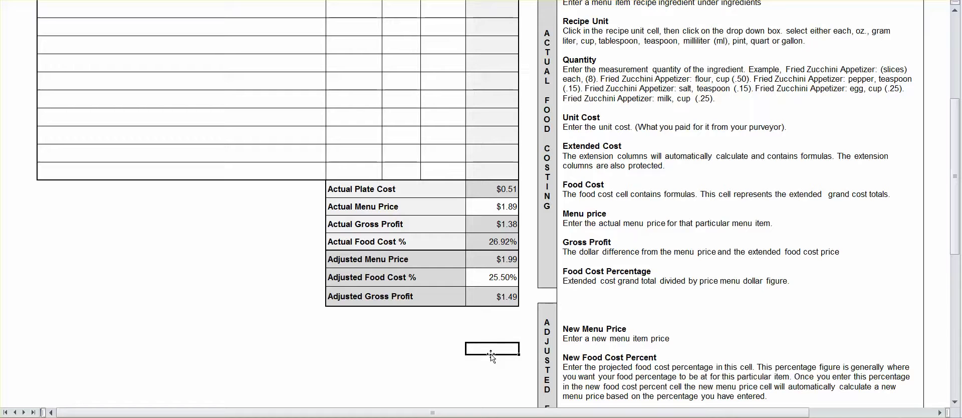
click(507, 279)
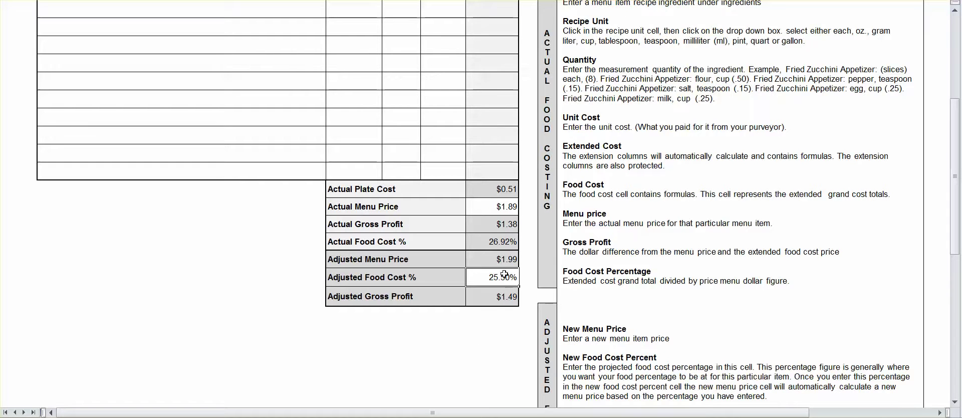
click(507, 259)
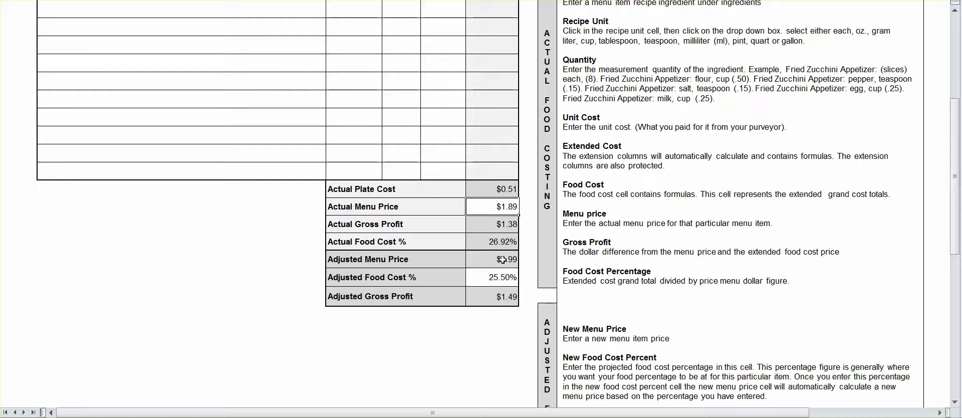
click(504, 279)
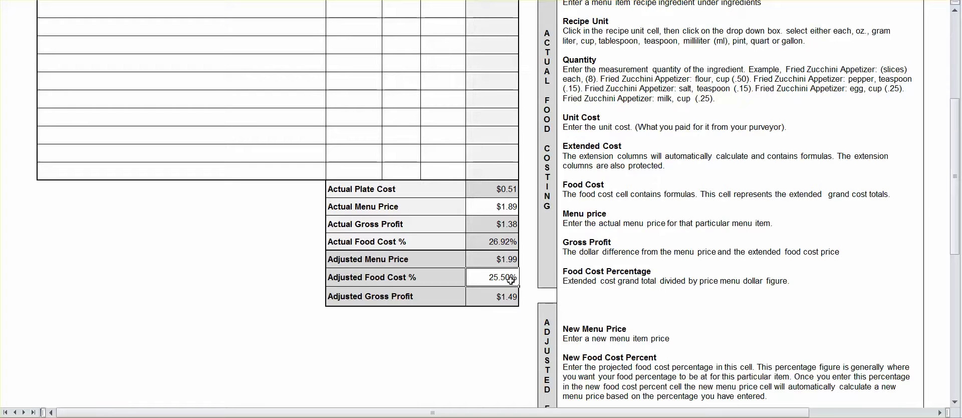
click(508, 260)
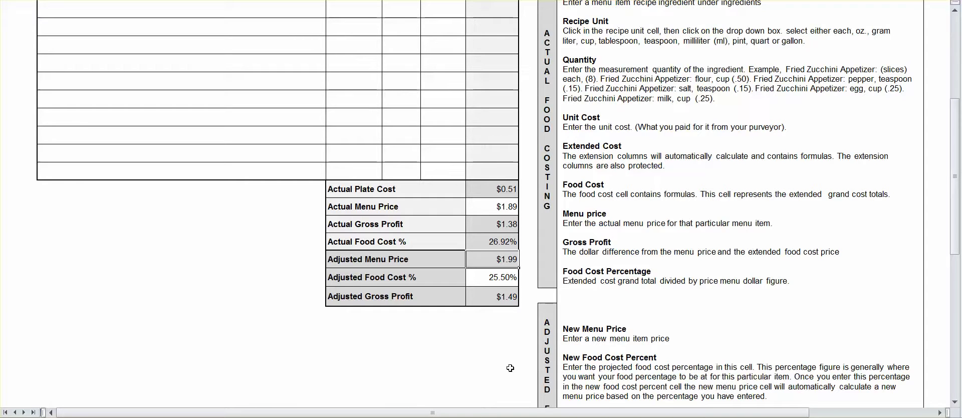
click(512, 302)
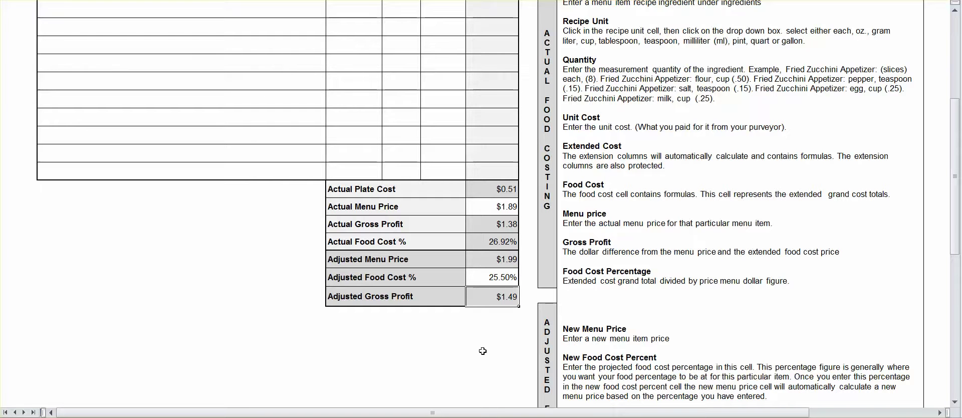
click(507, 220)
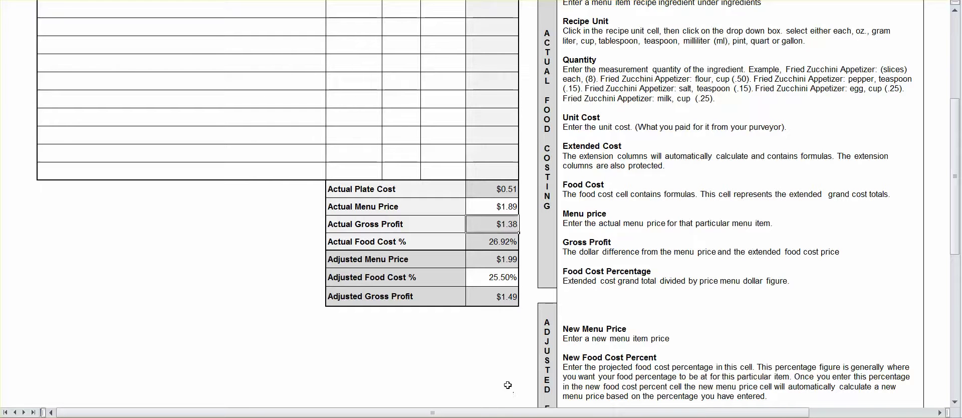
click(505, 297)
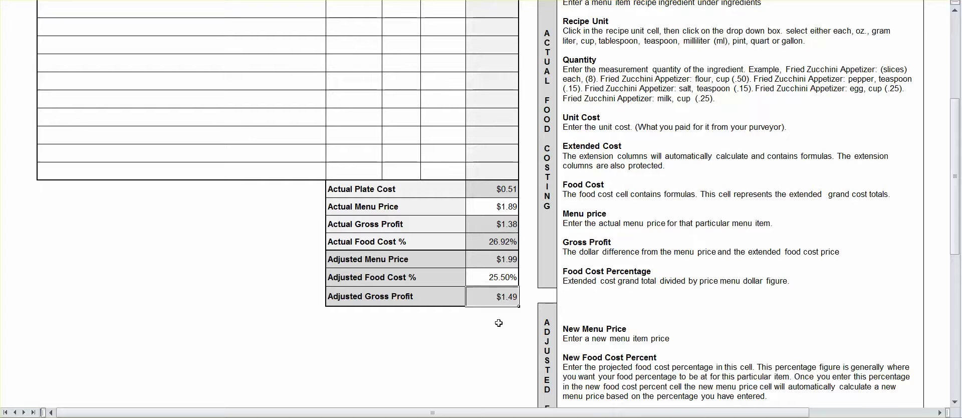
Set the Adjusted Food Cost % to 24, giving a $2.12 menu price and $1.61 profit
click(499, 280)
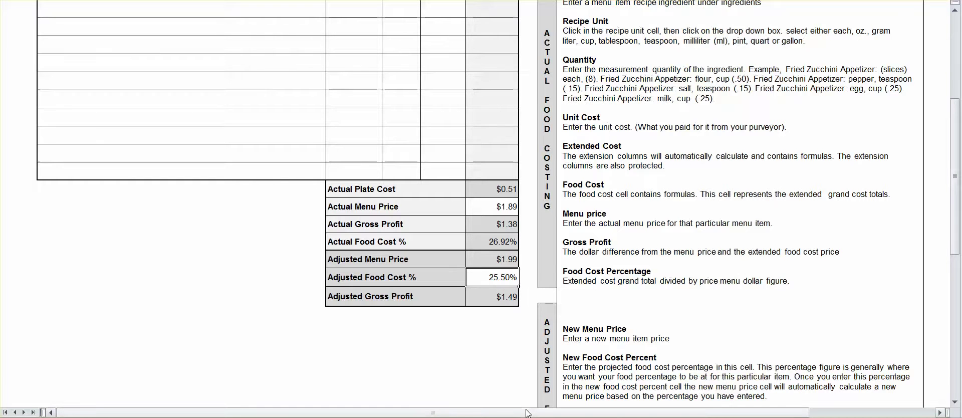
text(24)
key(Return)
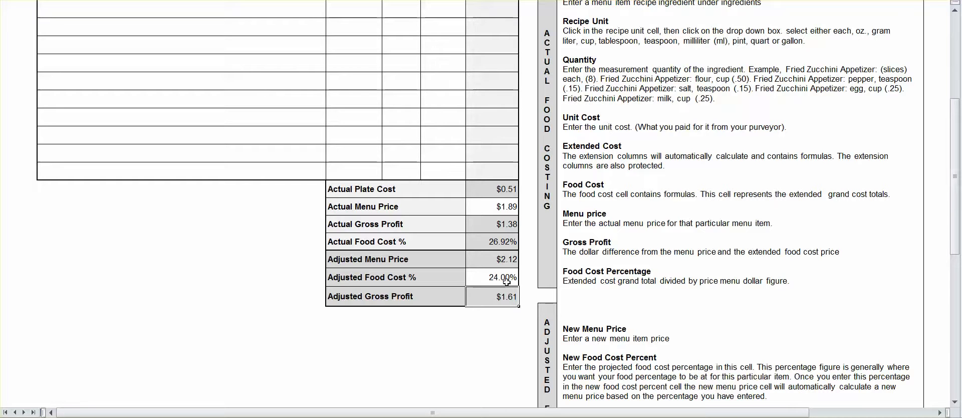
click(503, 279)
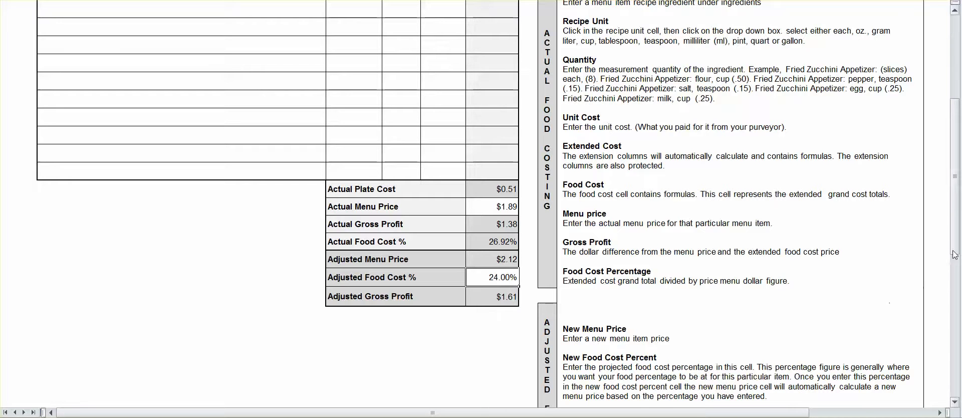
scroll(954, 252, up, 5)
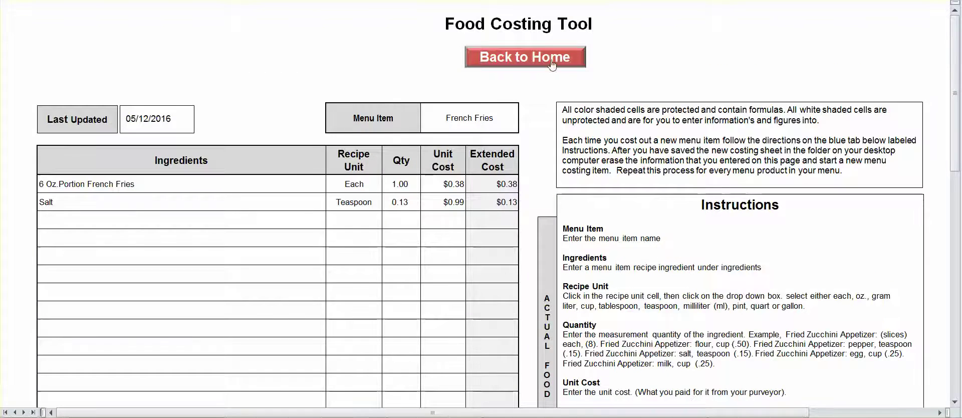
Go back to the FILMS Home Page and read through the Menu Pricing Information sheet
click(555, 58)
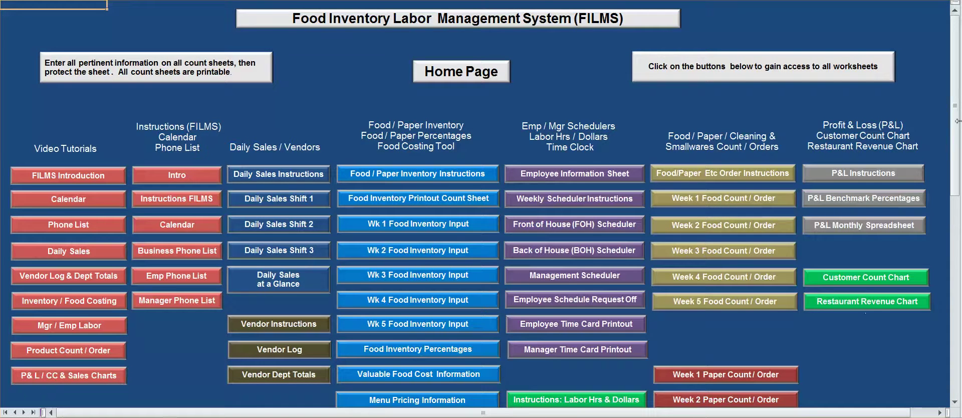
drag(955, 120, 947, 164)
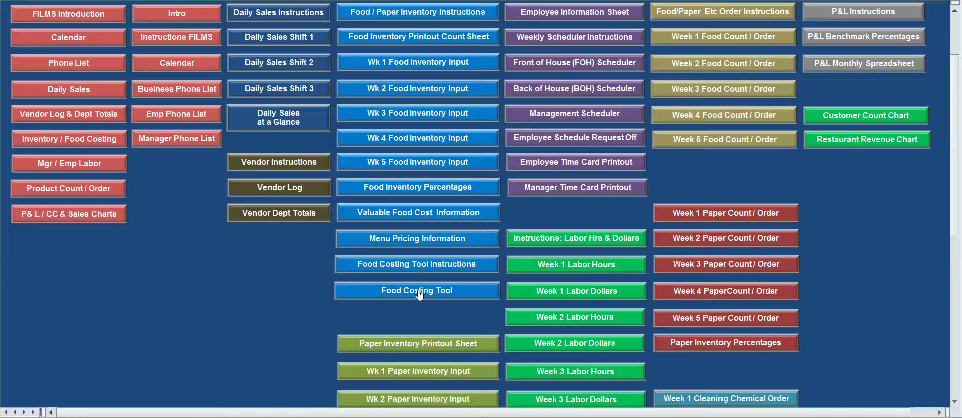
click(427, 239)
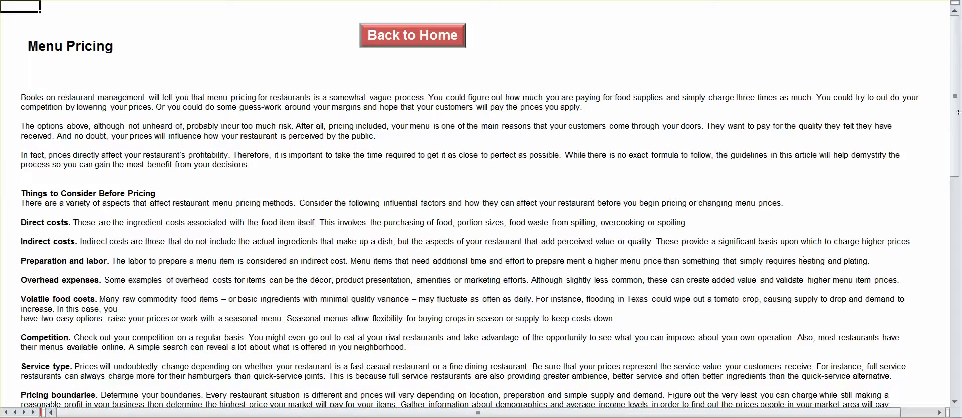
drag(956, 93, 958, 41)
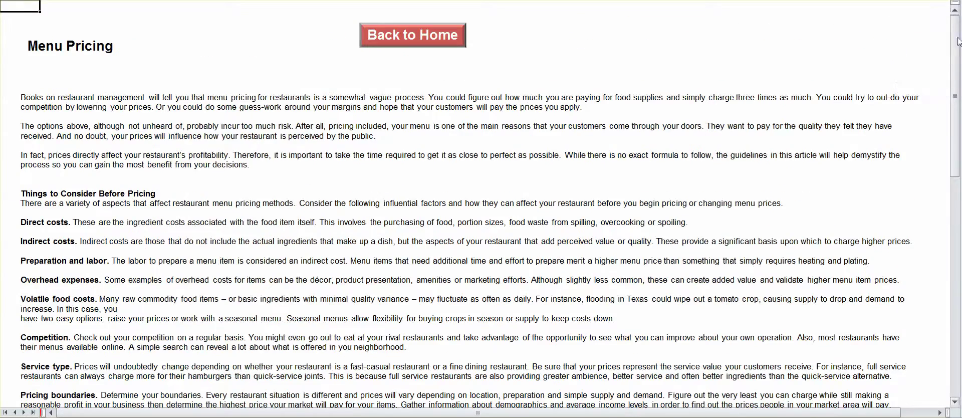
Return from Menu Pricing to the FILMS Home Page and look over its worksheet links
click(447, 41)
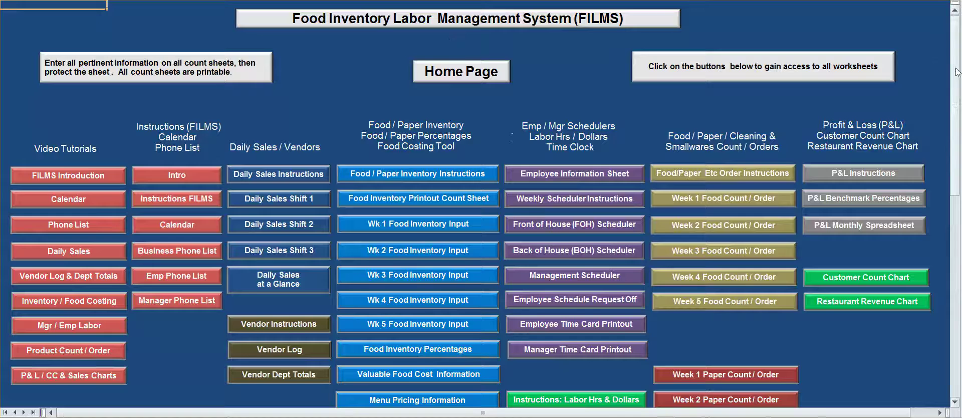
mouse_move(954, 70)
mouse_down()
mouse_move(939, 148)
mouse_move(943, 61)
mouse_up()
click(458, 45)
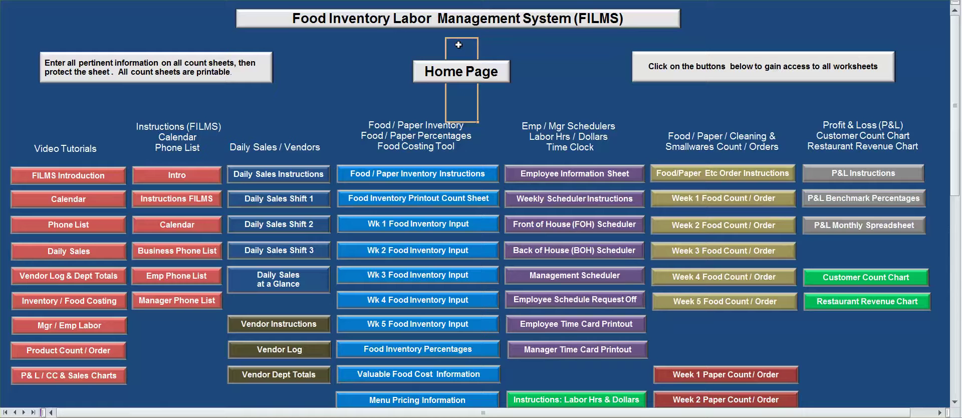